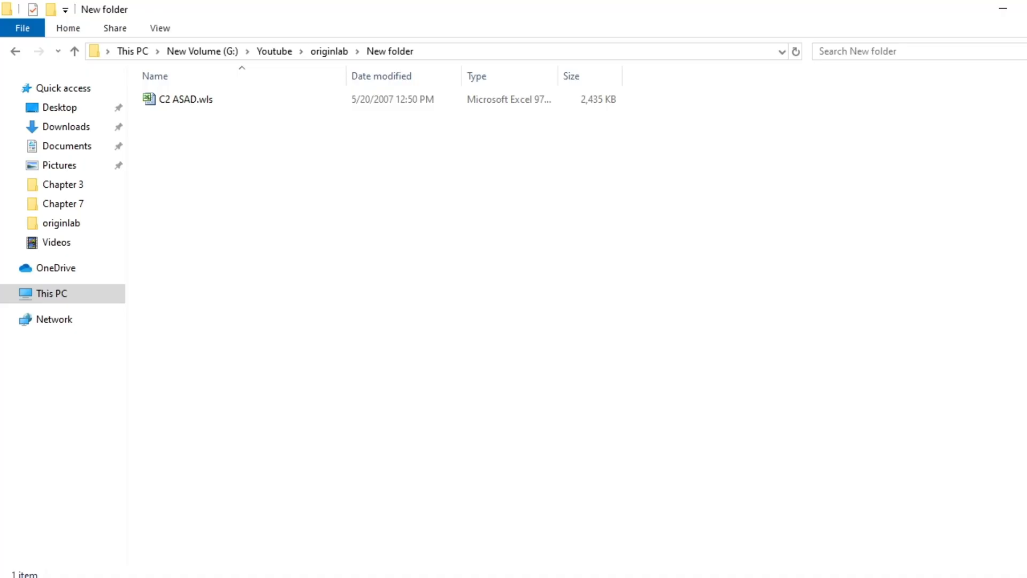
Open the C2 ASAD.wls file in Excel and look over its absorbance-versus-wavelength chart and data columns
double_click(399, 109)
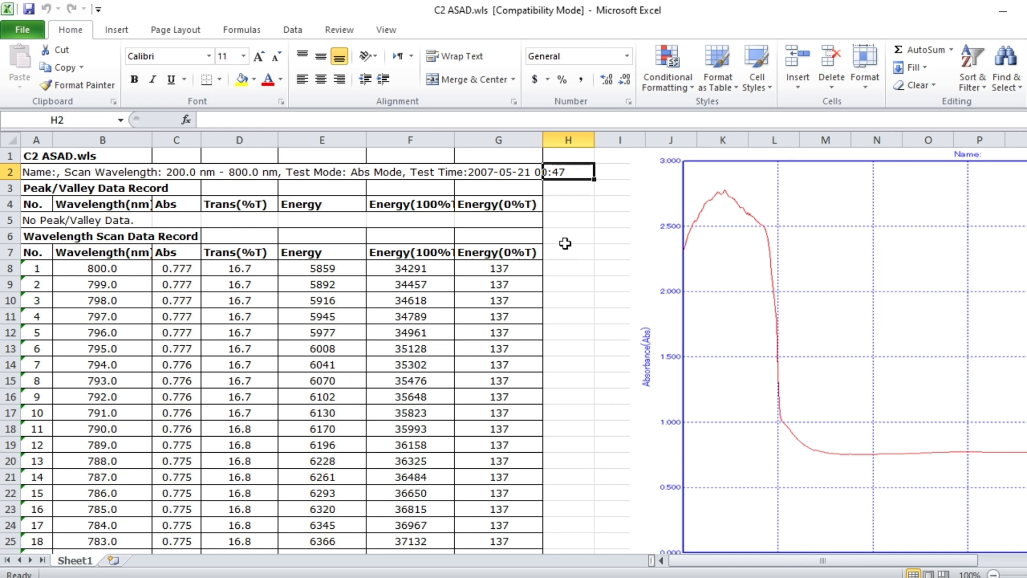
scroll(566, 244, "right", 5)
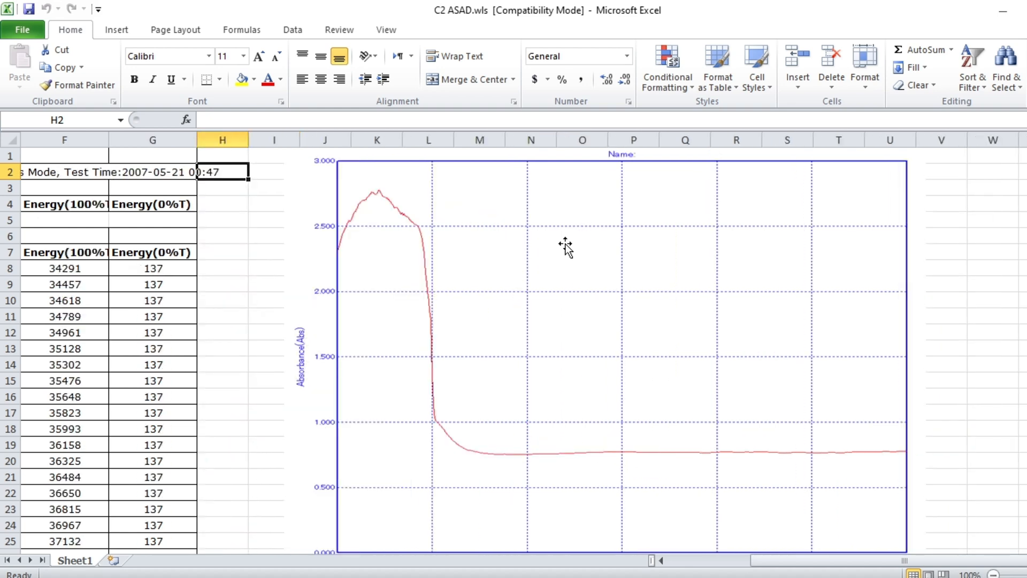
scroll(566, 246, "down", 1)
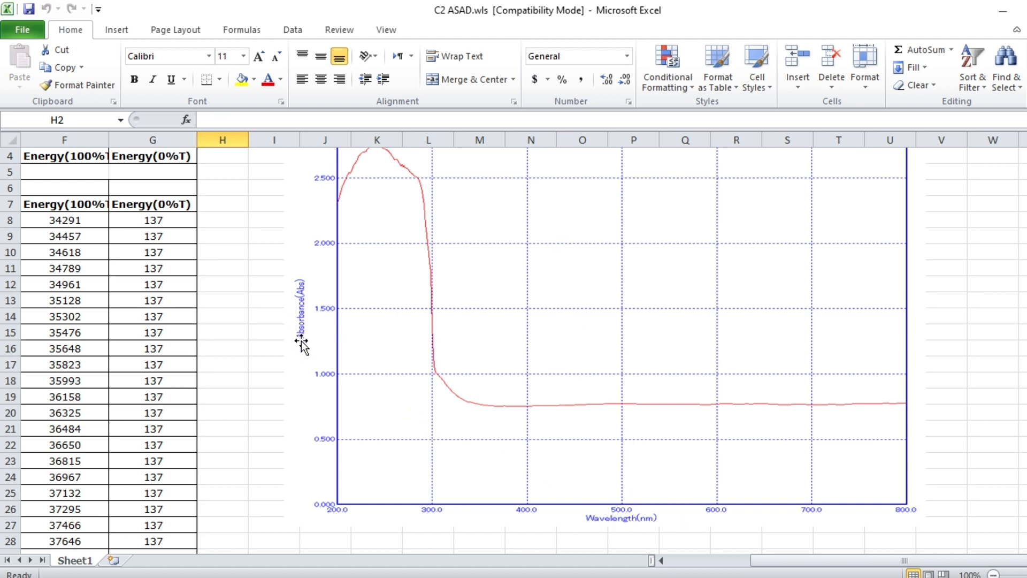
scroll(301, 343, "left", 5)
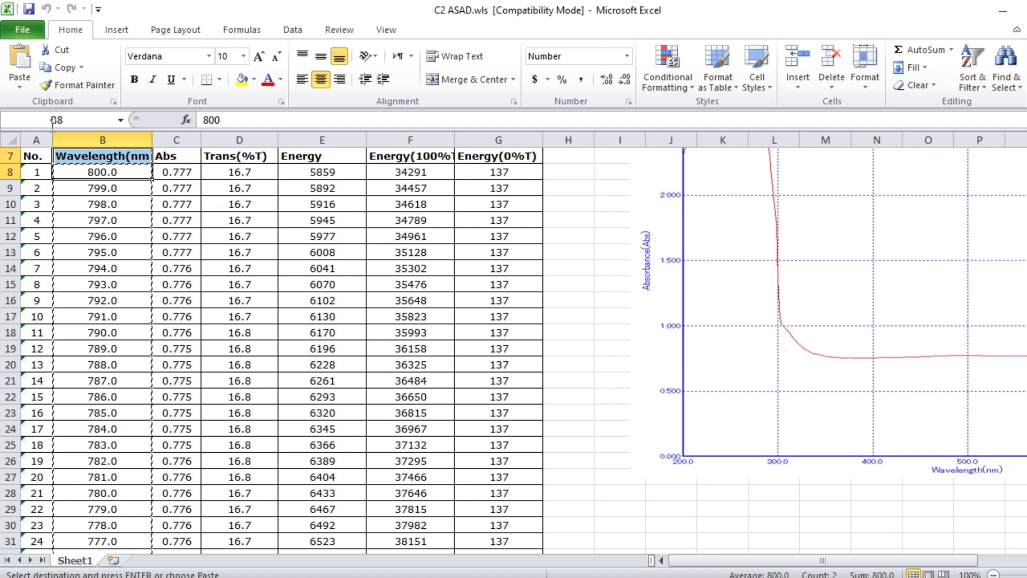
Copy the wavelength values in B8:B608 and paste them into column A(X) of the OriginPro worksheet, starting at row 1
left_click(96, 172)
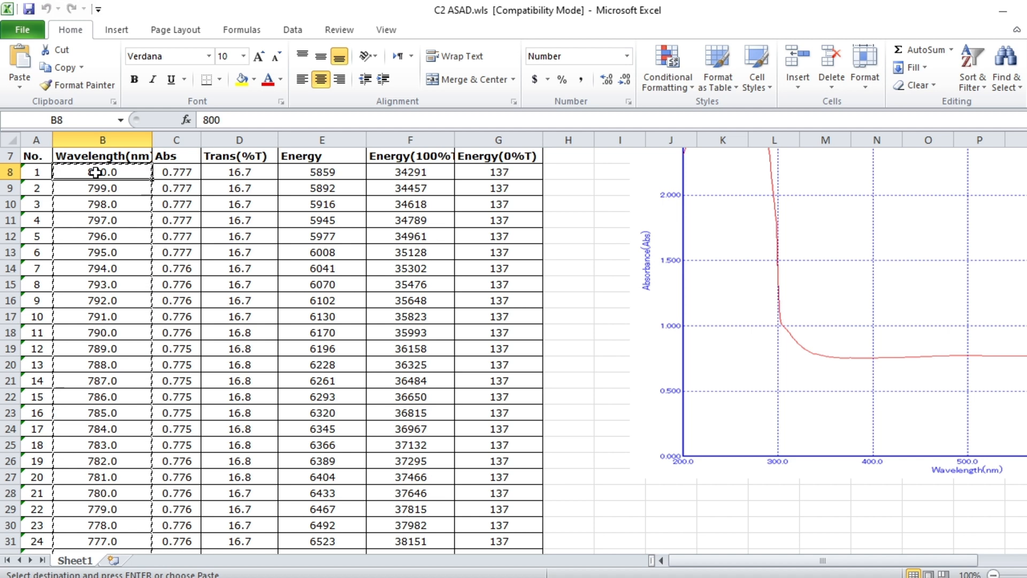
key("ctrl+shift+Down")
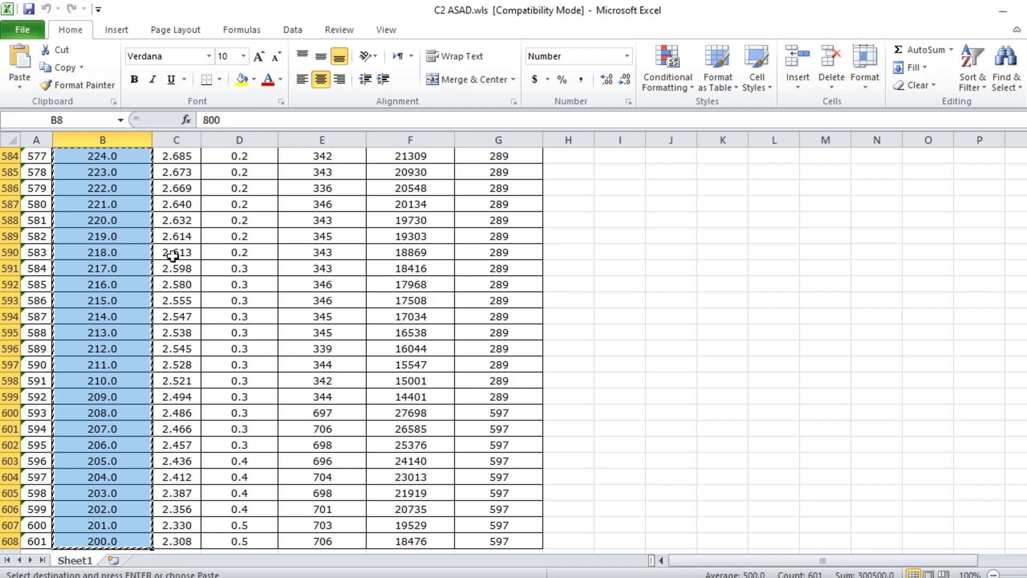
key("alt+Tab")
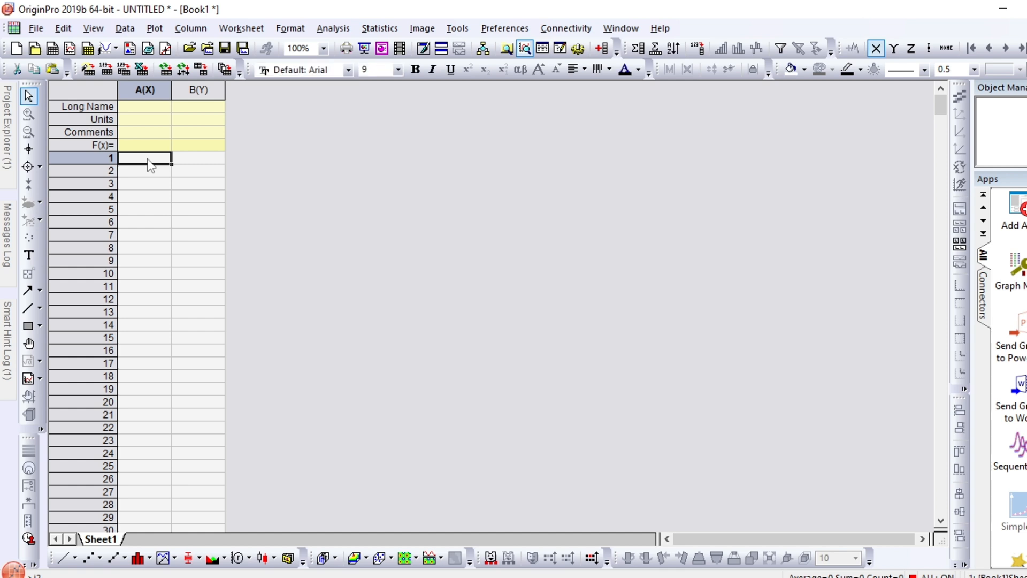
key("ctrl+v")
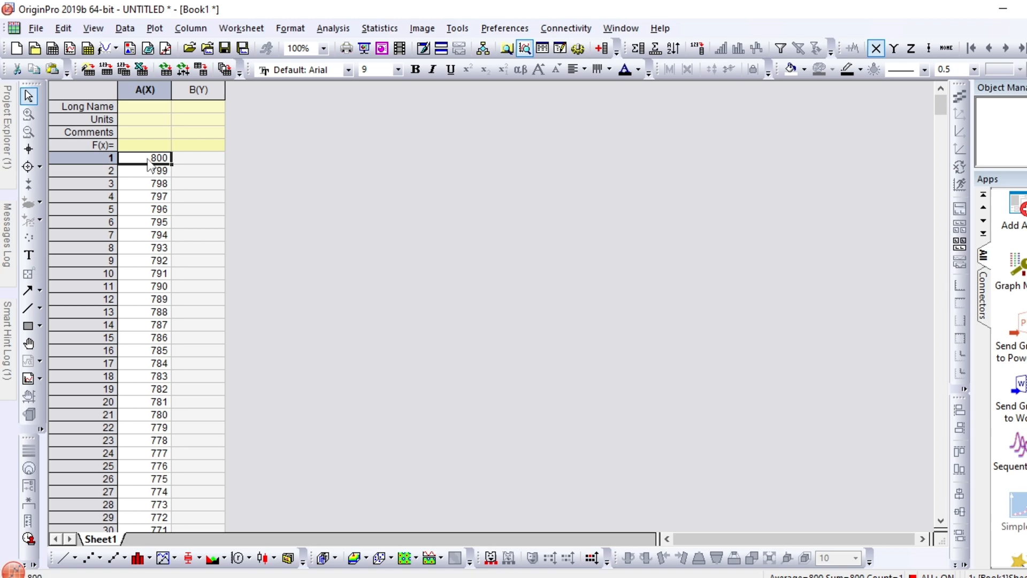
Switch back to Excel, copy the Abs values in C8:C608, and paste them into column B(Y) of the OriginPro worksheet
key("alt+Tab")
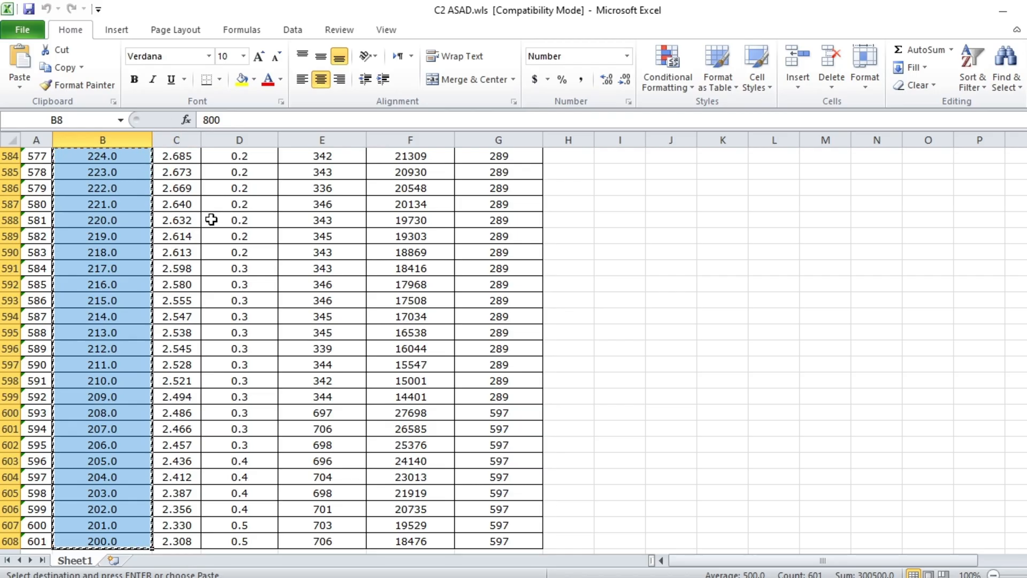
key("ctrl+shift+Up")
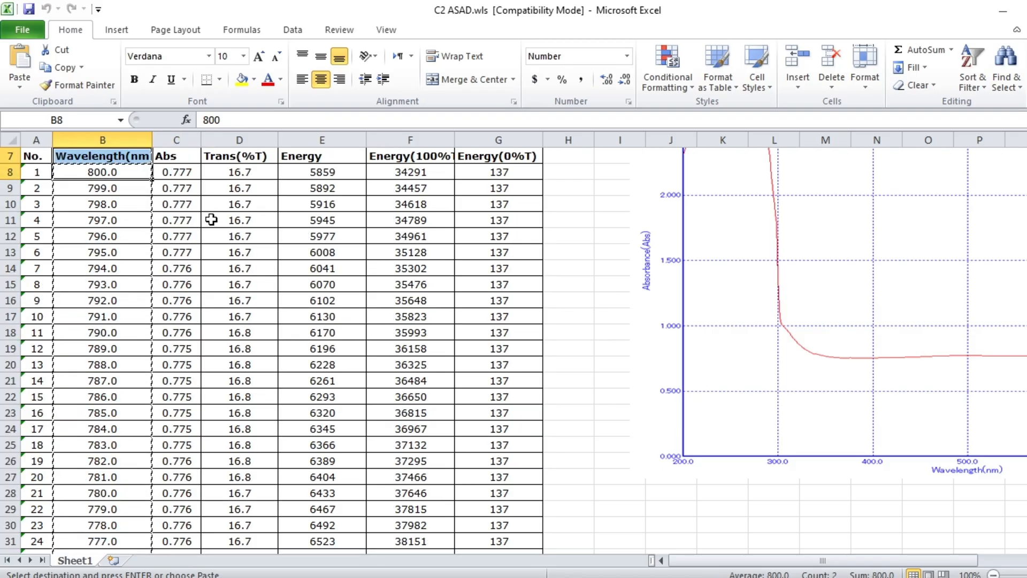
left_click(176, 172)
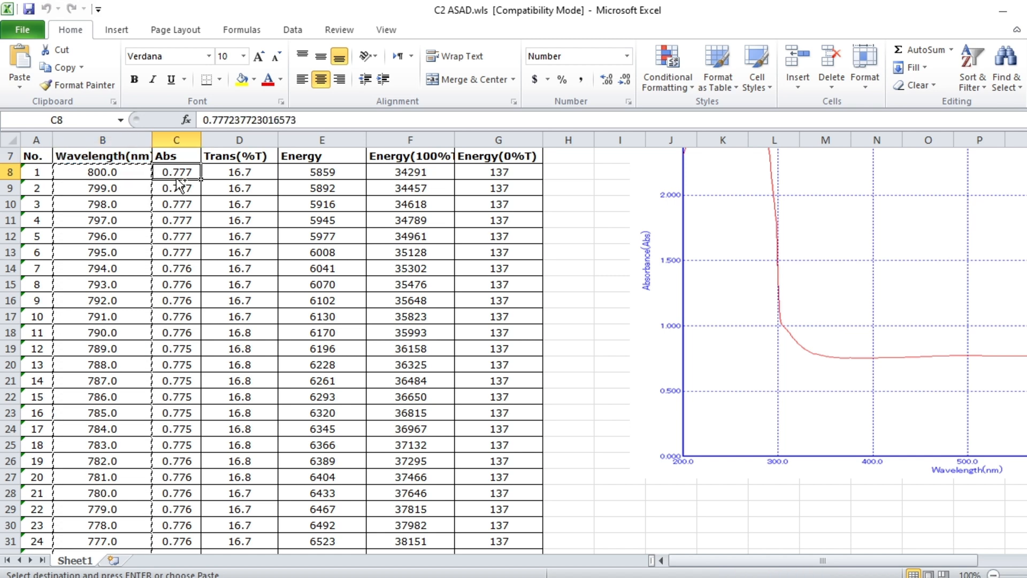
key("ctrl+shift+Down")
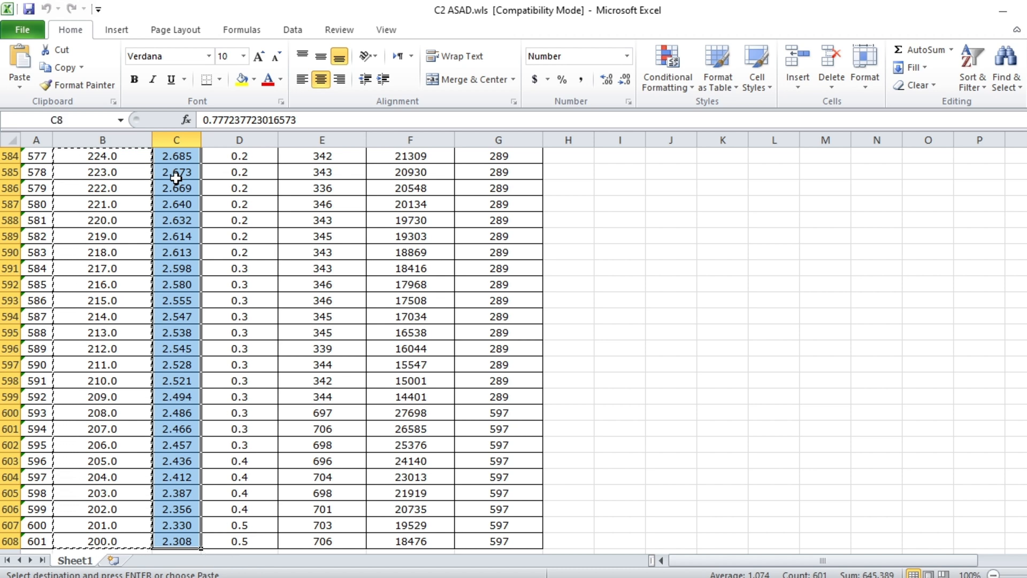
key("ctrl+c")
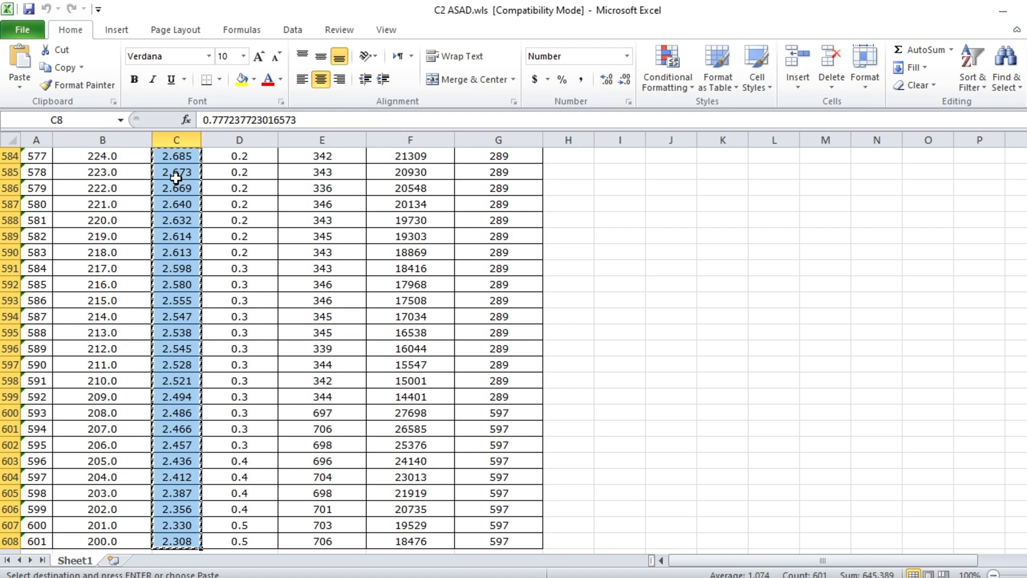
key("alt+Tab")
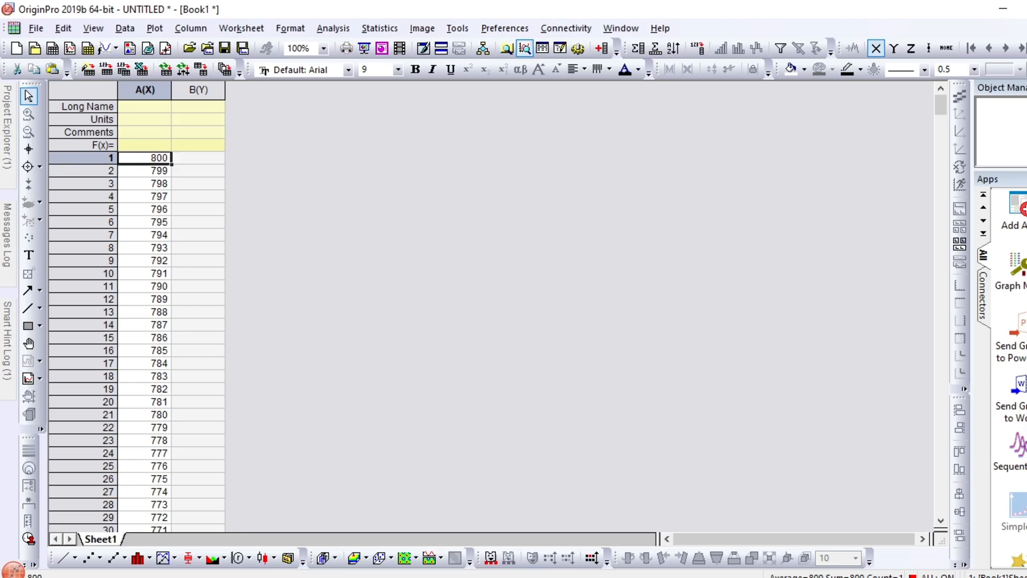
left_click(208, 161)
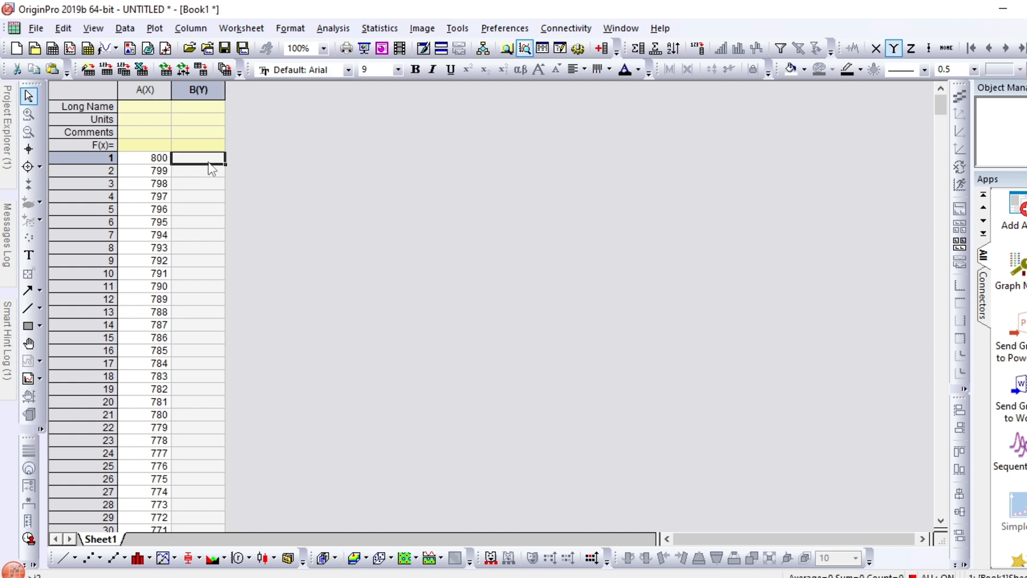
key("ctrl+v")
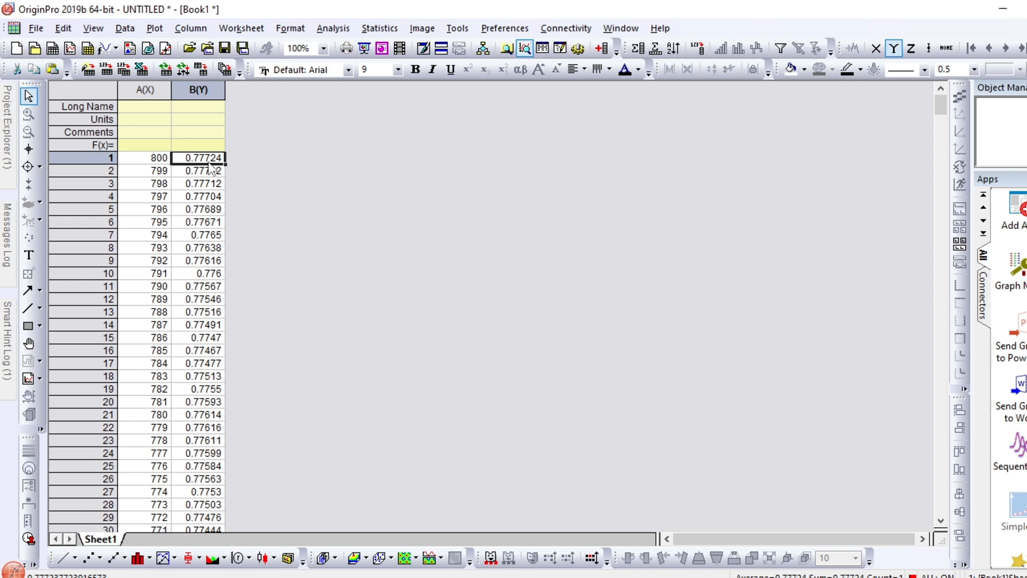
Enter the comments Wavelength for column A(X) and Absorbance for column B(Y)
left_click(150, 135)
double_click(151, 134)
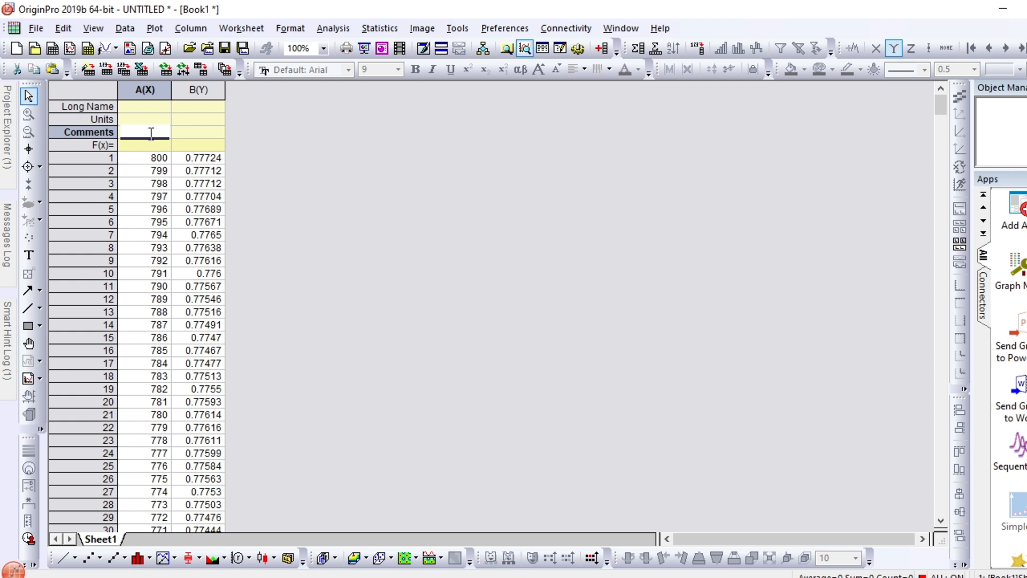
type("Wavel")
key("Tab")
type("Absorbance")
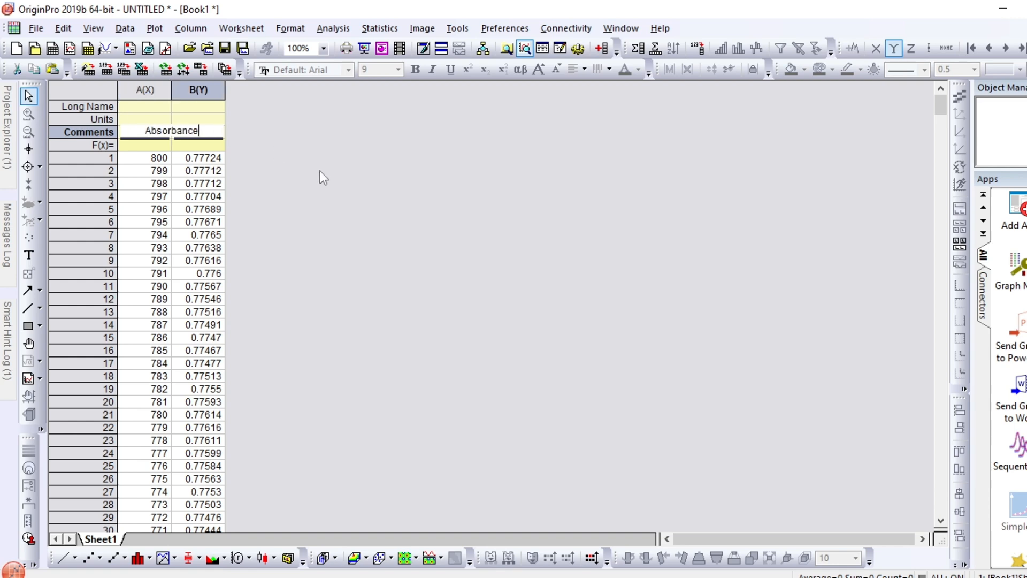
left_click(328, 182)
Plot columns A(X) and B(Y) as a line graph
left_click_drag(160, 89, 183, 89)
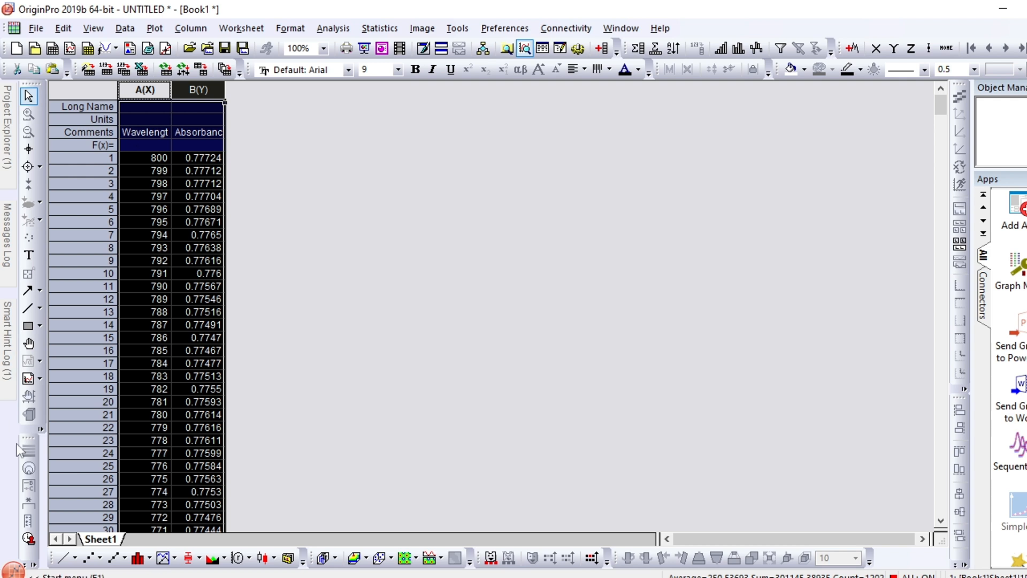
left_click(63, 559)
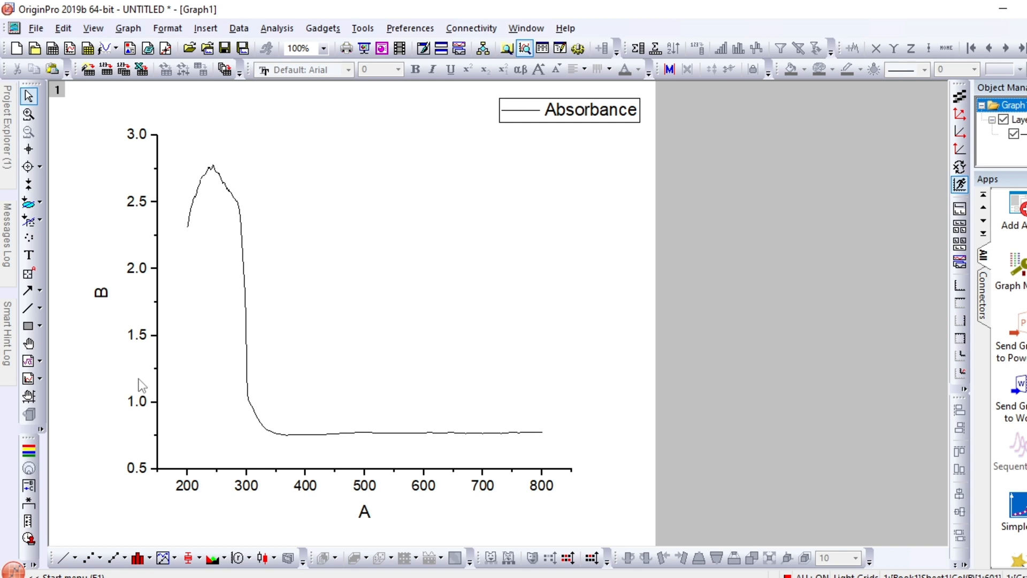
Set the graph's horizontal axis scale from 300 to 800, keeping the axis settings open beside the curve
left_click(246, 486)
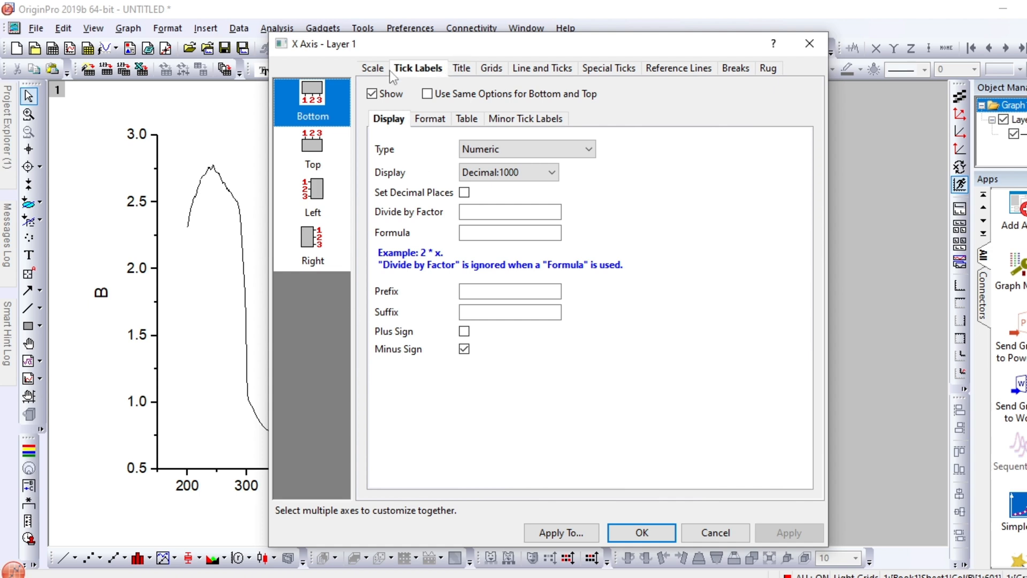
left_click(373, 68)
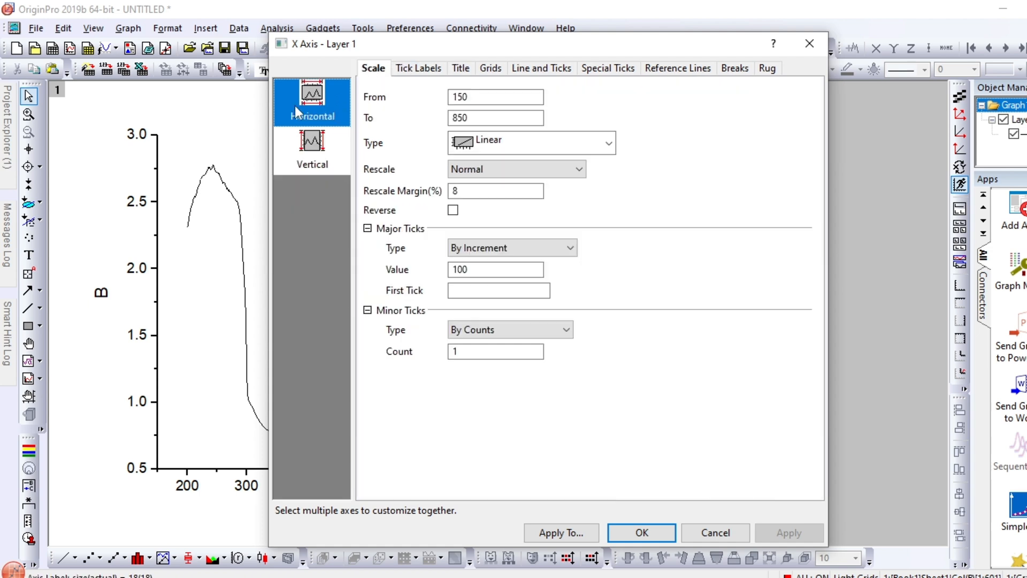
double_click(478, 100)
type("300")
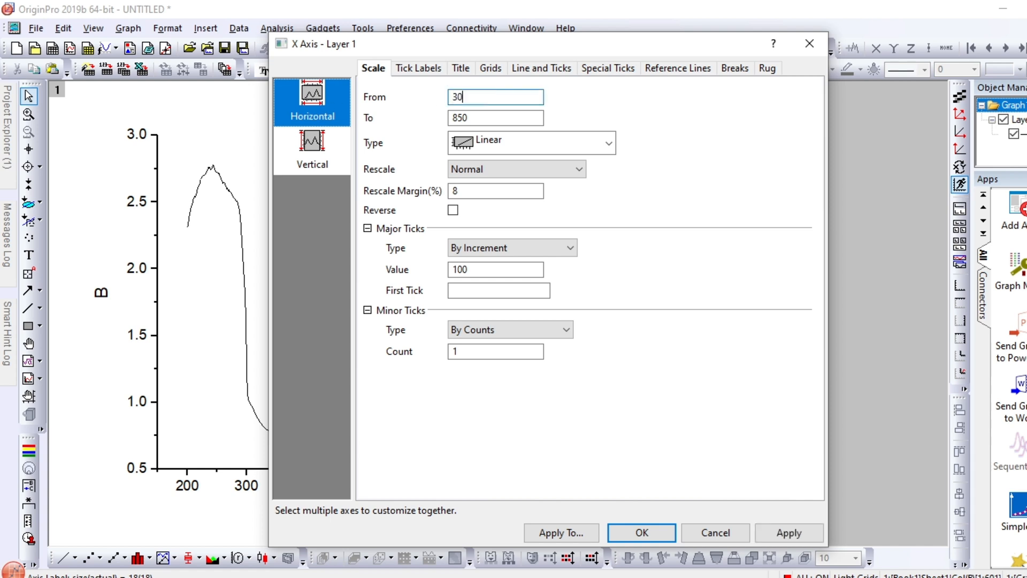
double_click(516, 115)
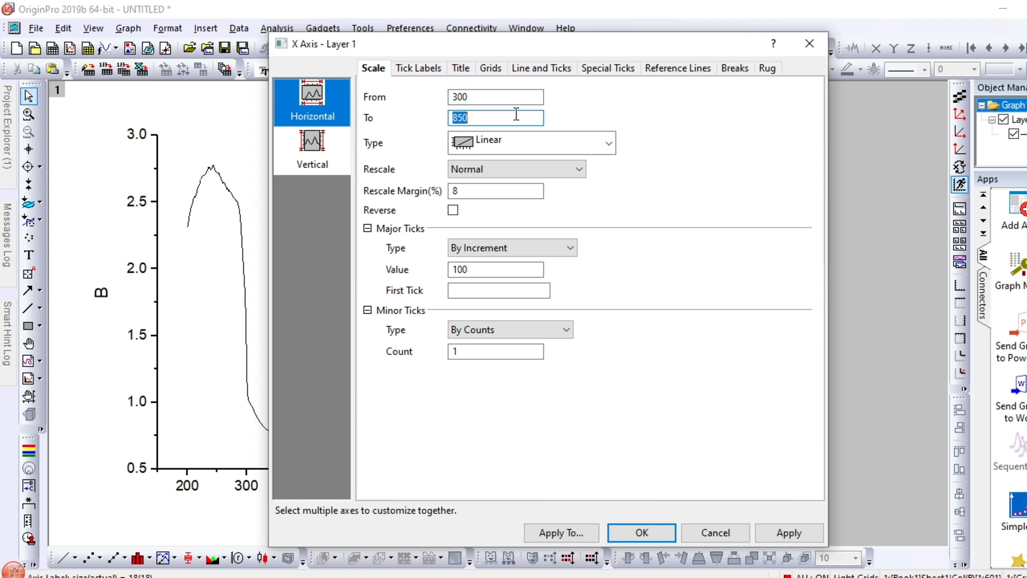
type("800")
left_click_drag(467, 41, 637, 57)
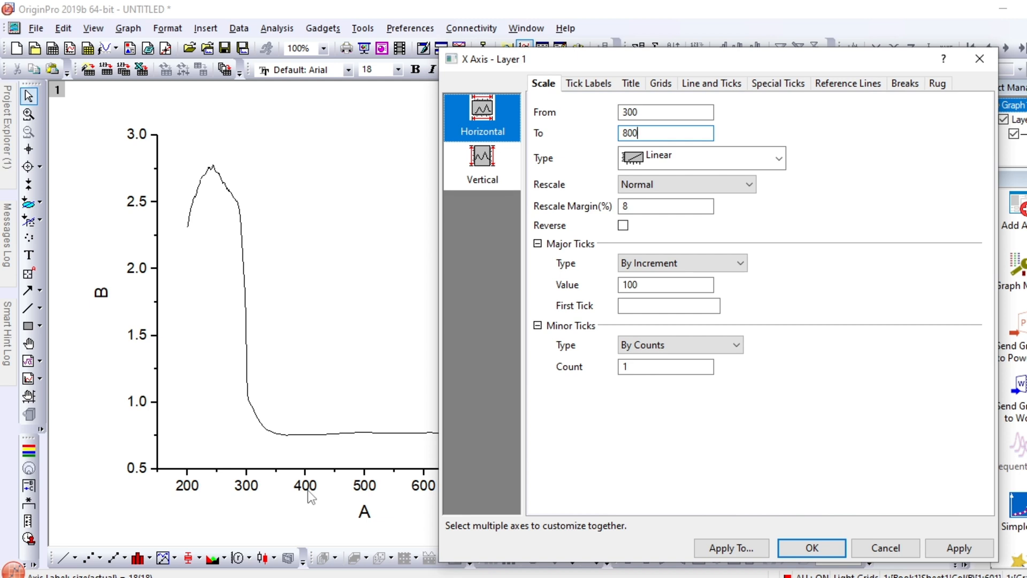
Set the vertical axis scale from 0.7 to 1 and apply the axis settings to the graph
left_click(489, 158)
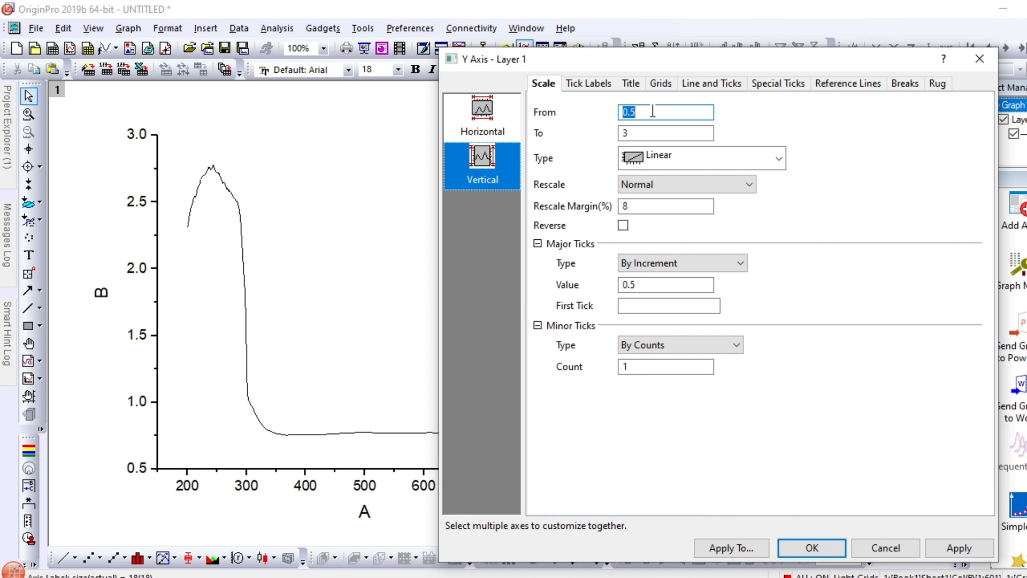
type("0.7")
double_click(653, 134)
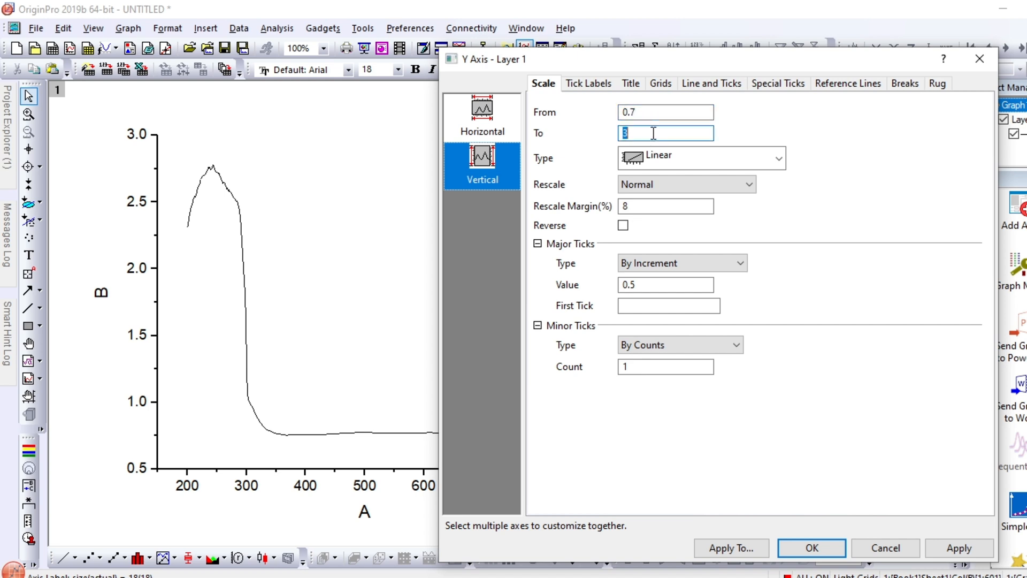
type("1")
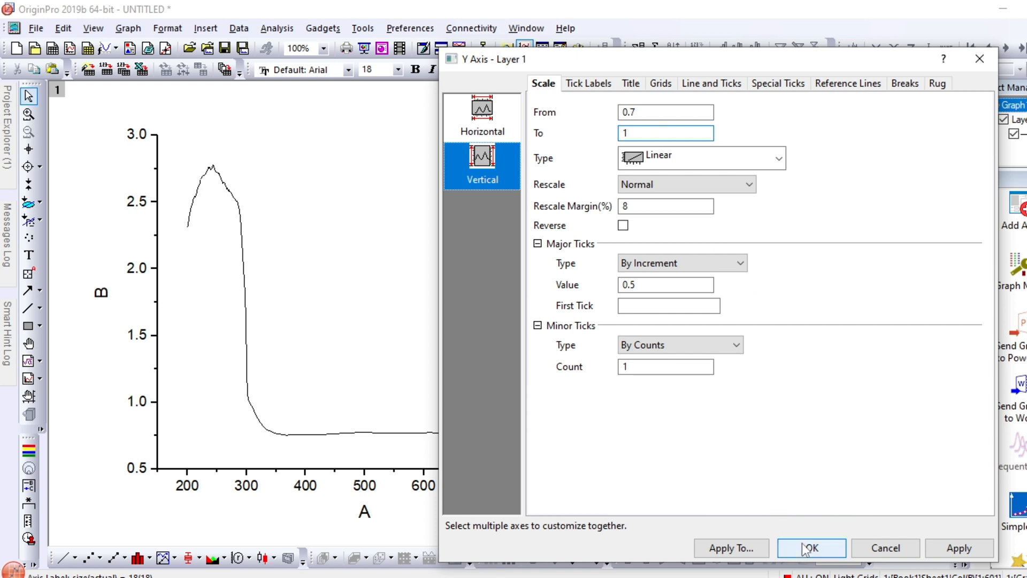
left_click(958, 548)
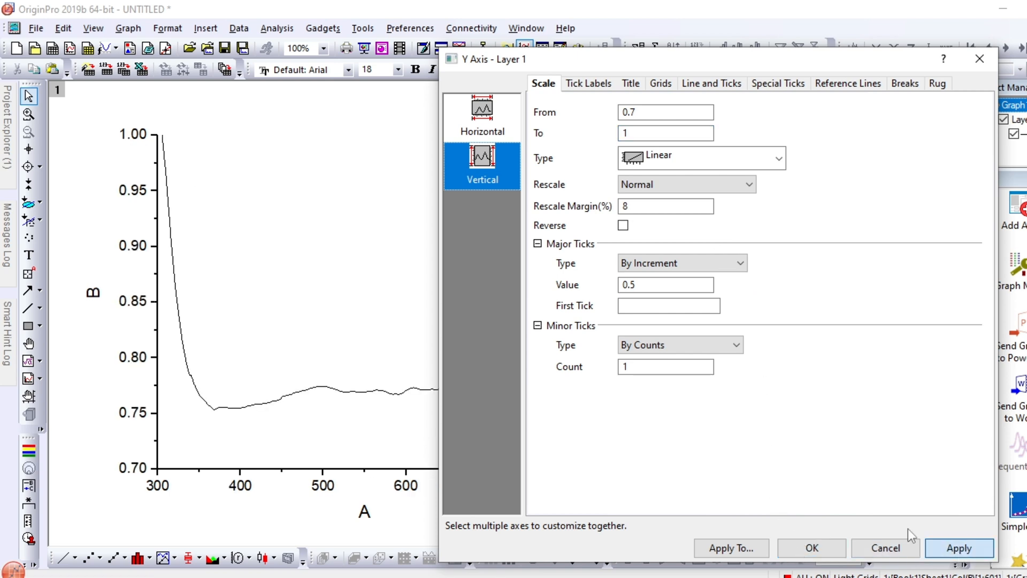
left_click(812, 549)
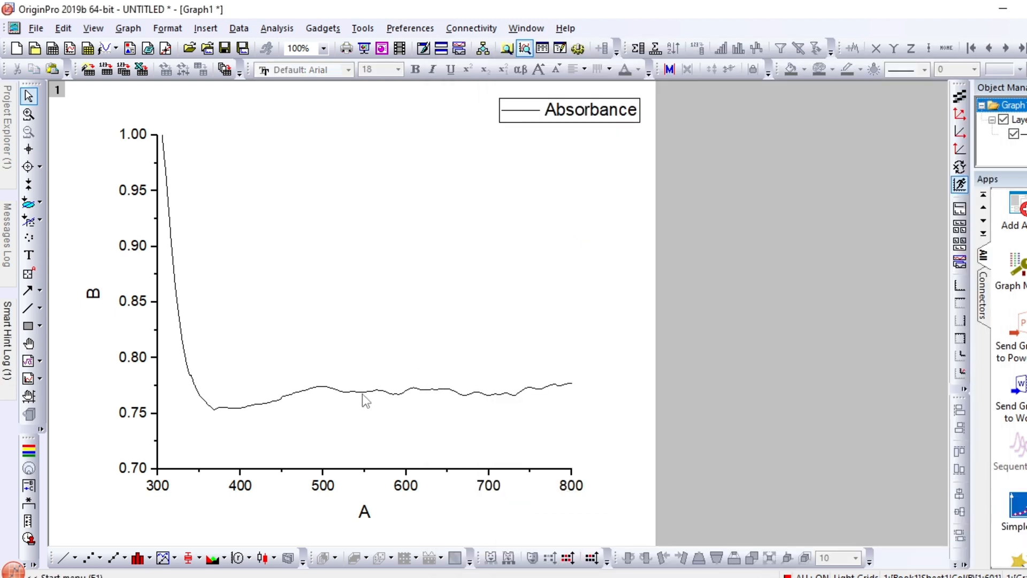
Format the absorbance curve with a line width of 3 and the color Red
mouse_move(361, 393)
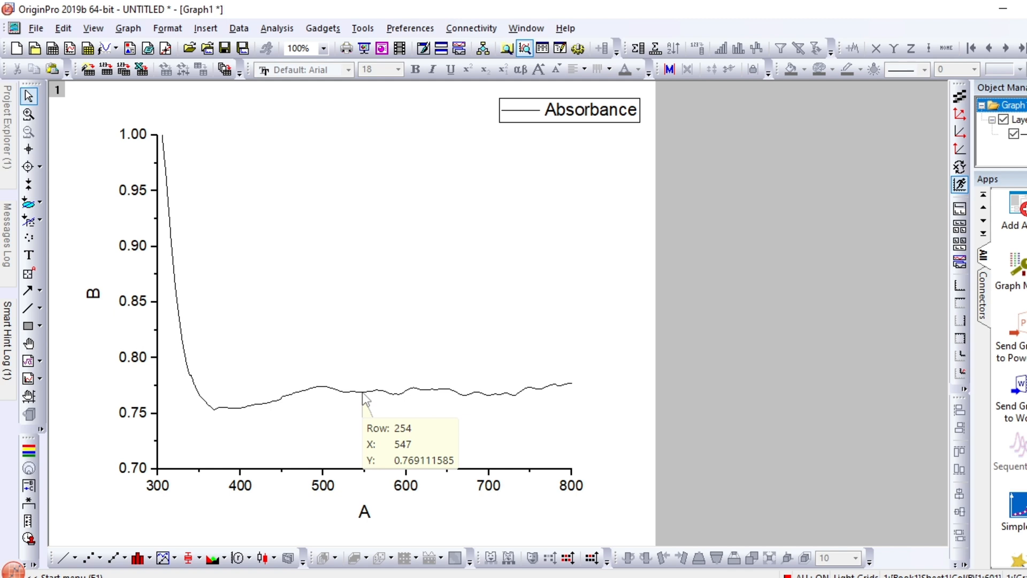
double_click(362, 393)
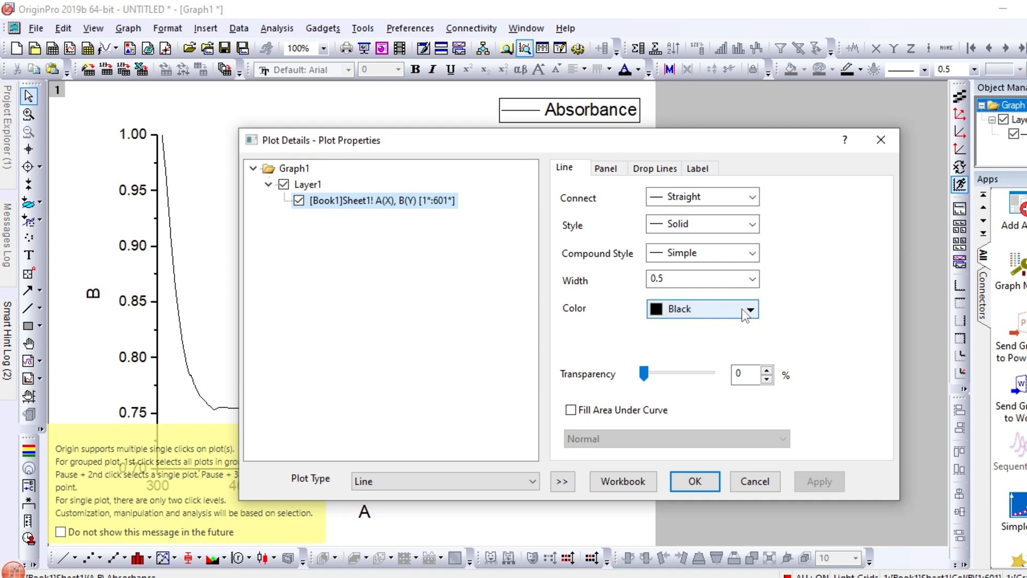
left_click(753, 280)
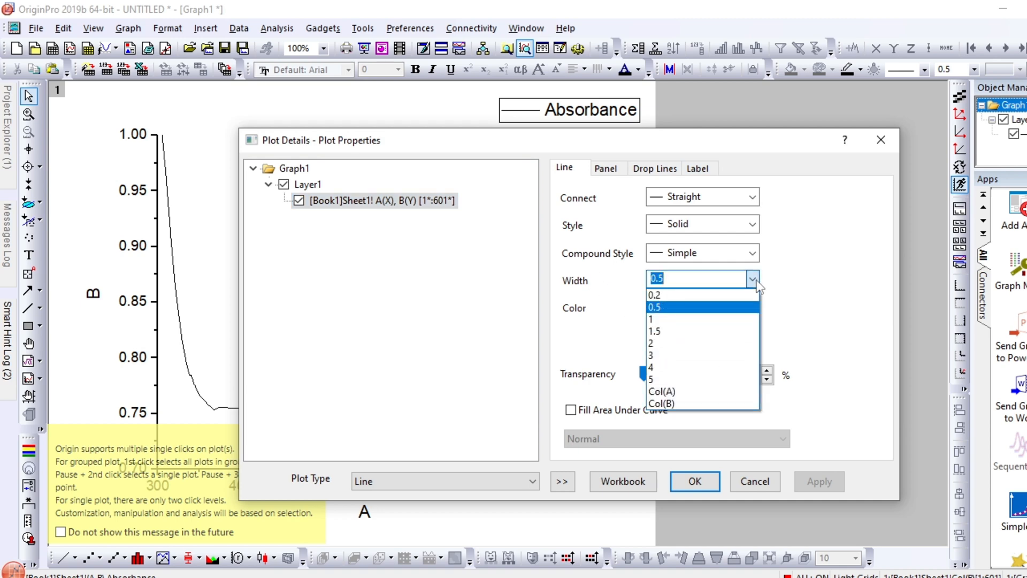
left_click(666, 355)
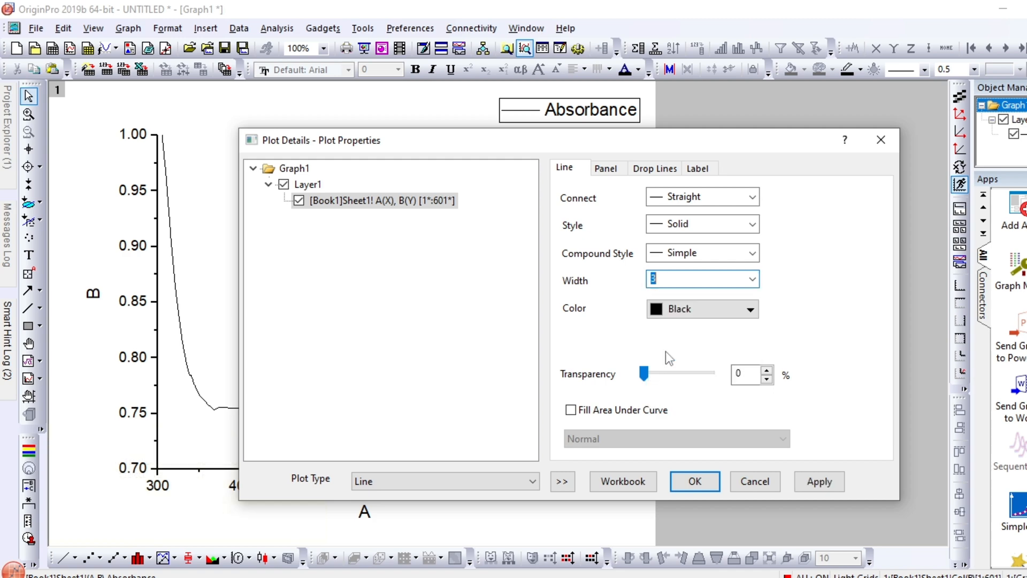
left_click(751, 310)
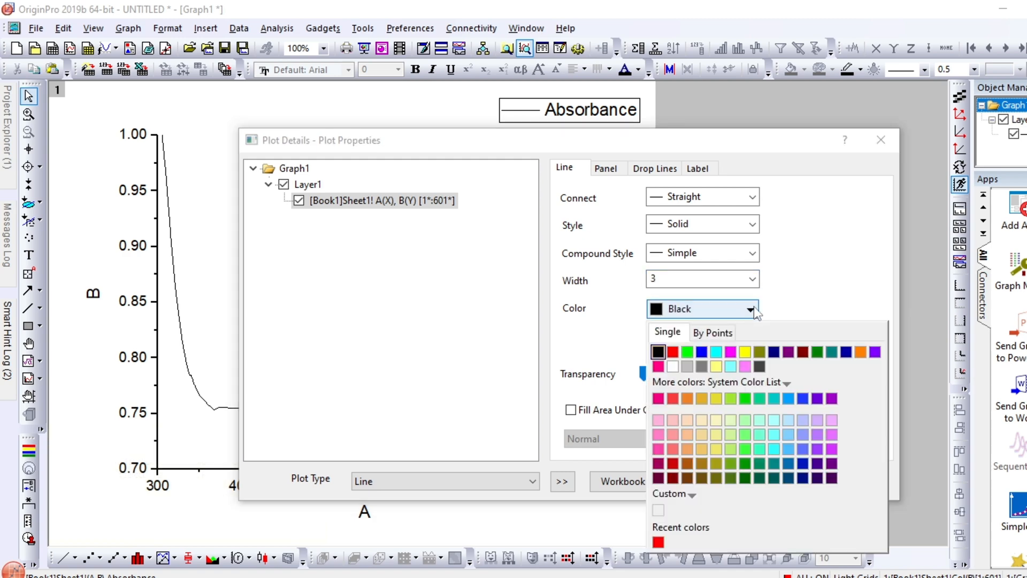
left_click(673, 352)
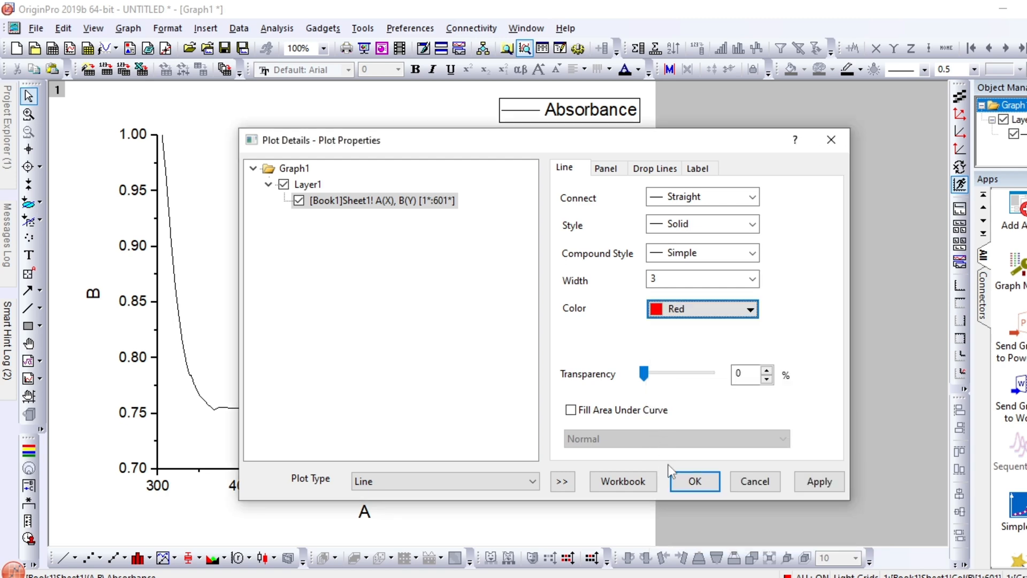
left_click(685, 486)
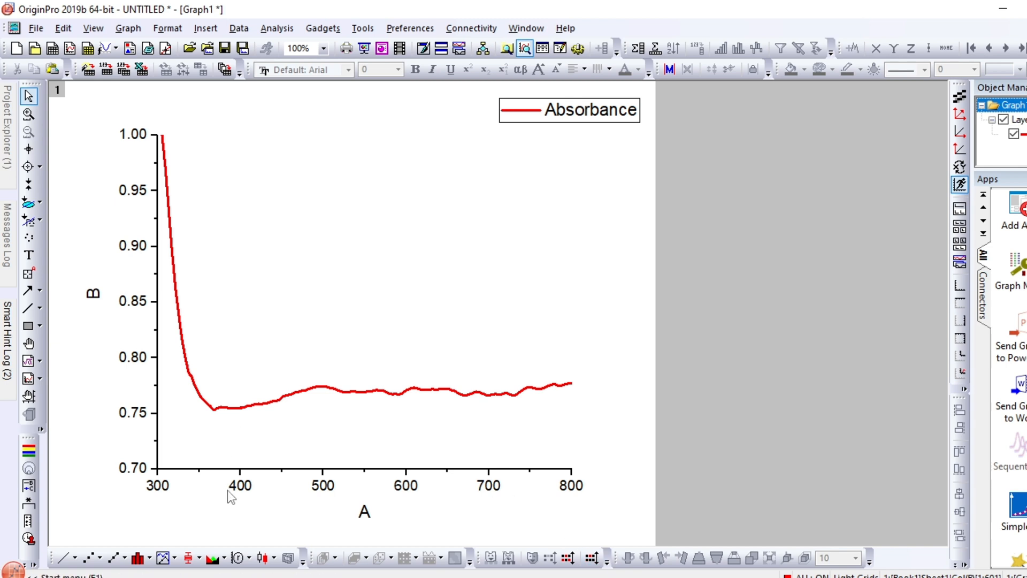
Set the bottom axis line thickness to 3 and its minor tick style to None
left_click(240, 486)
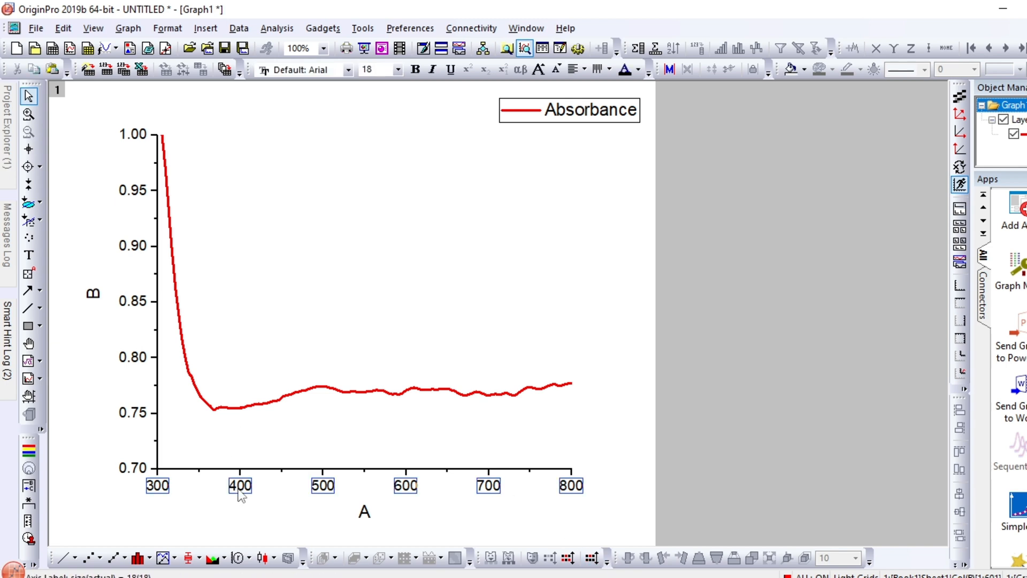
double_click(239, 489)
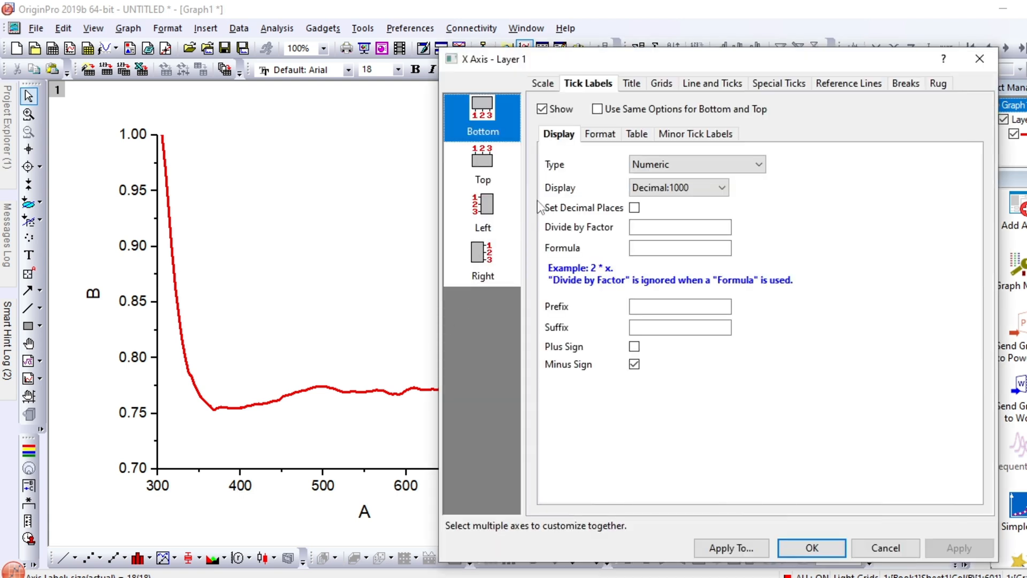
left_click(699, 88)
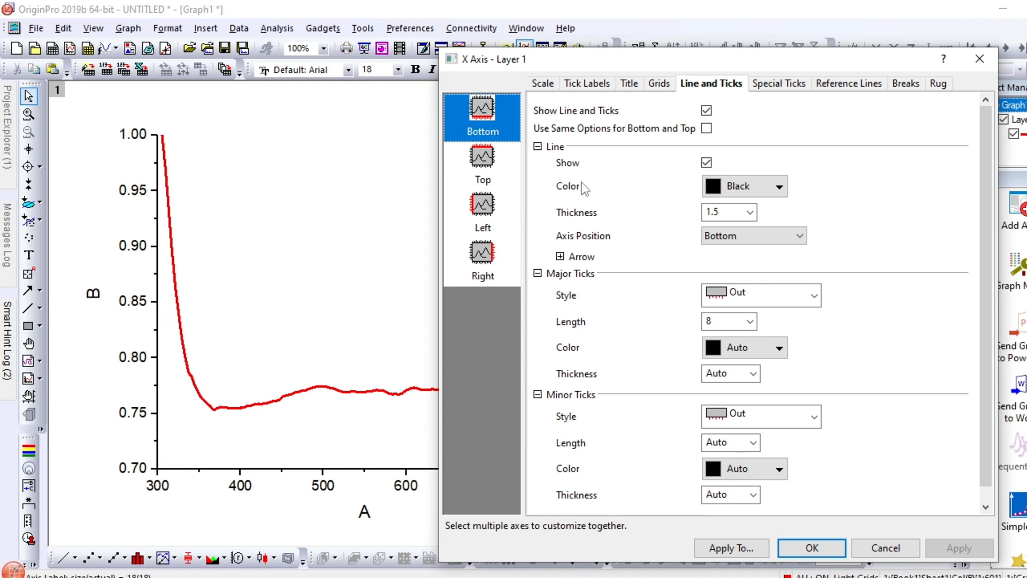
left_click(751, 212)
left_click(723, 289)
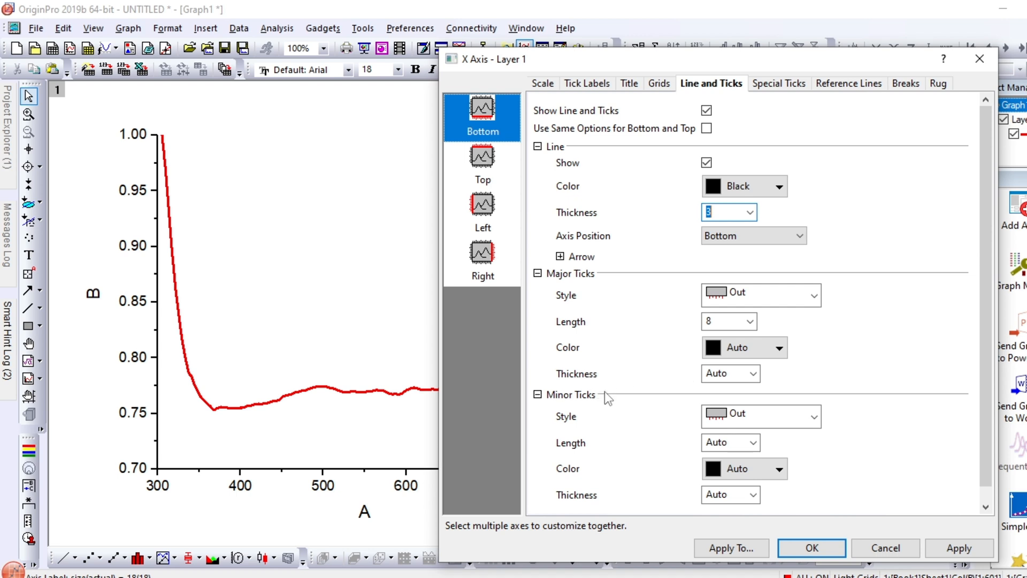
left_click(814, 418)
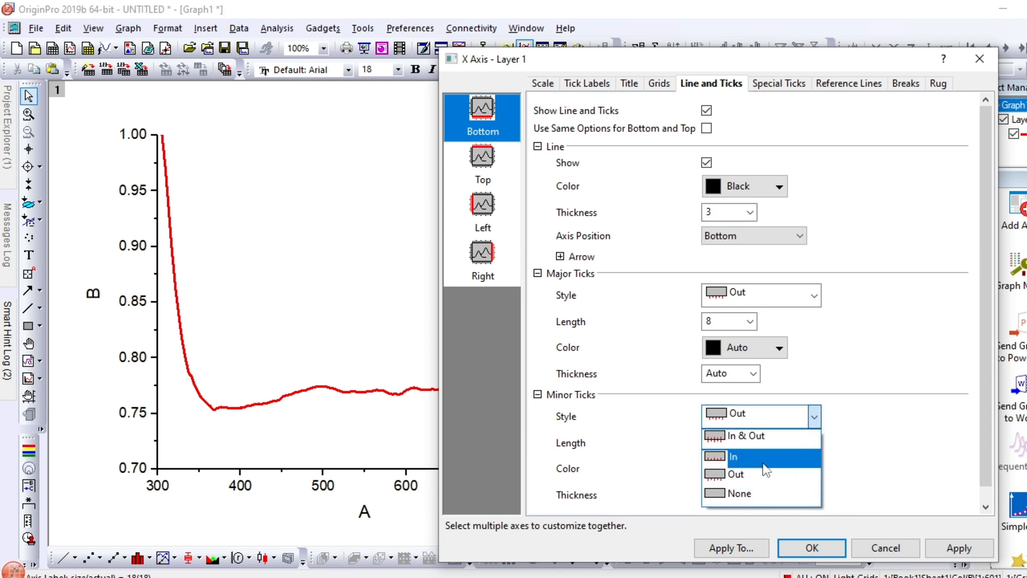
left_click(742, 501)
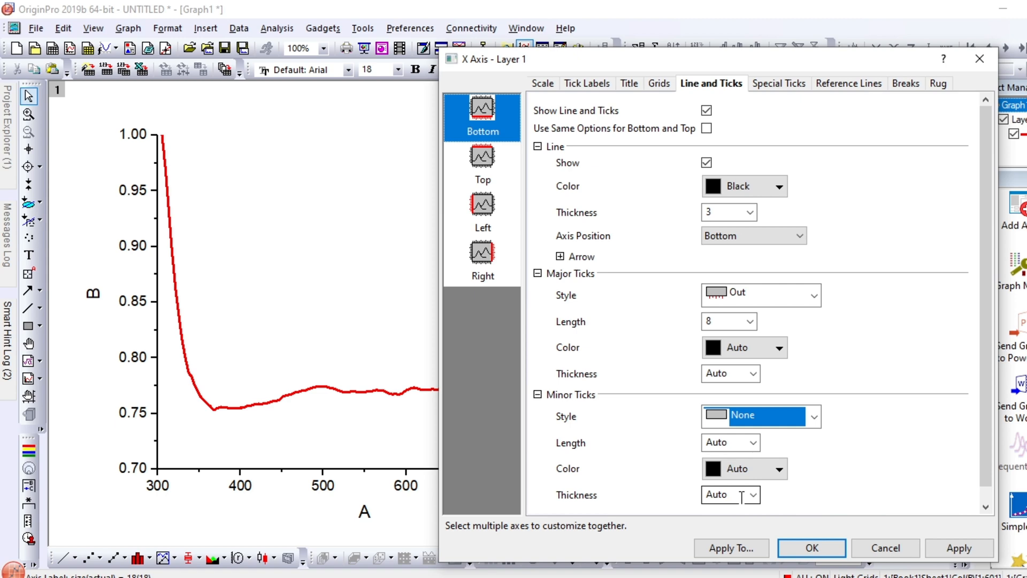
Show the top axis line with thickness 3 and set both its major and minor tick styles to None
left_click(485, 170)
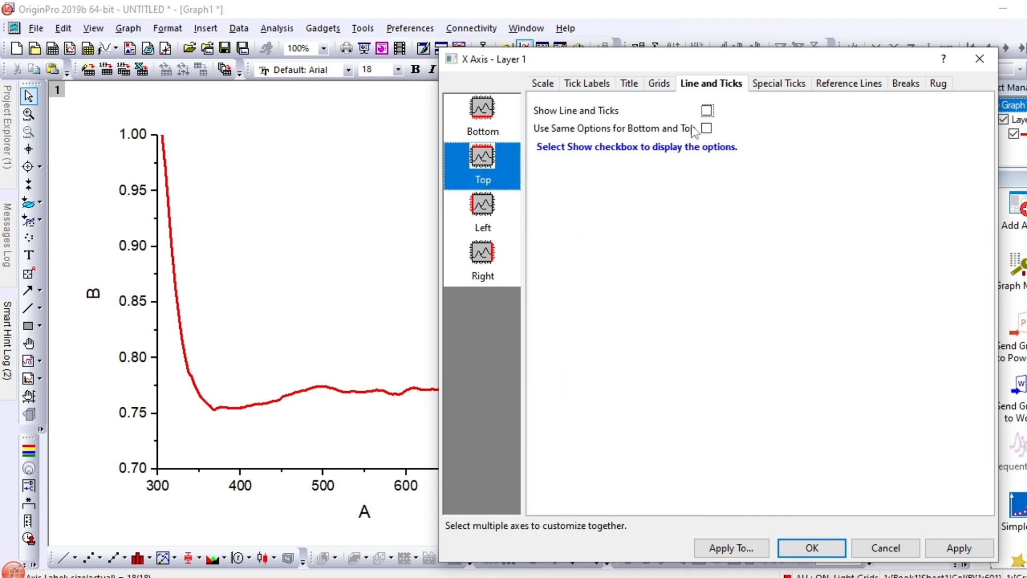
left_click(708, 111)
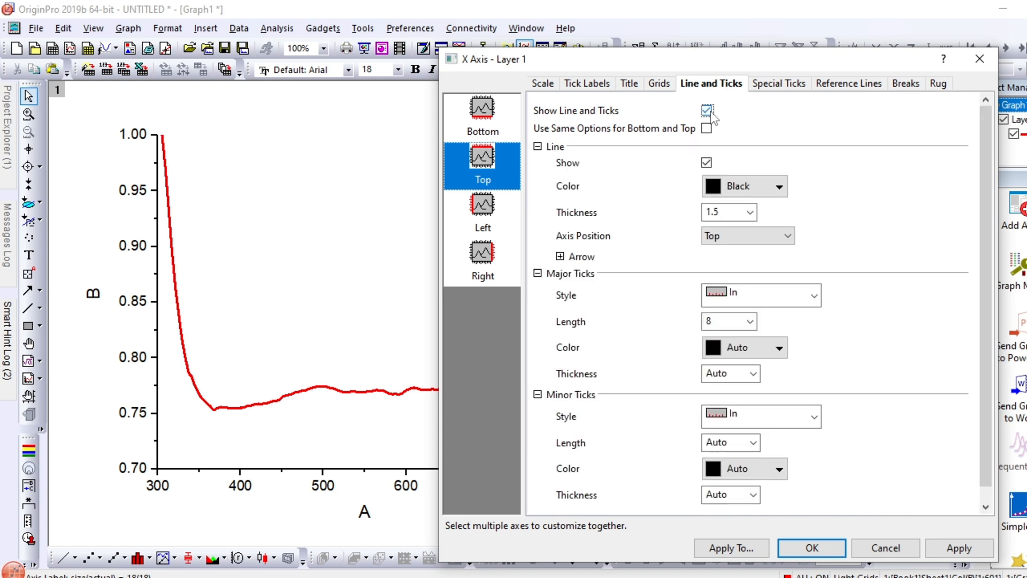
left_click(750, 211)
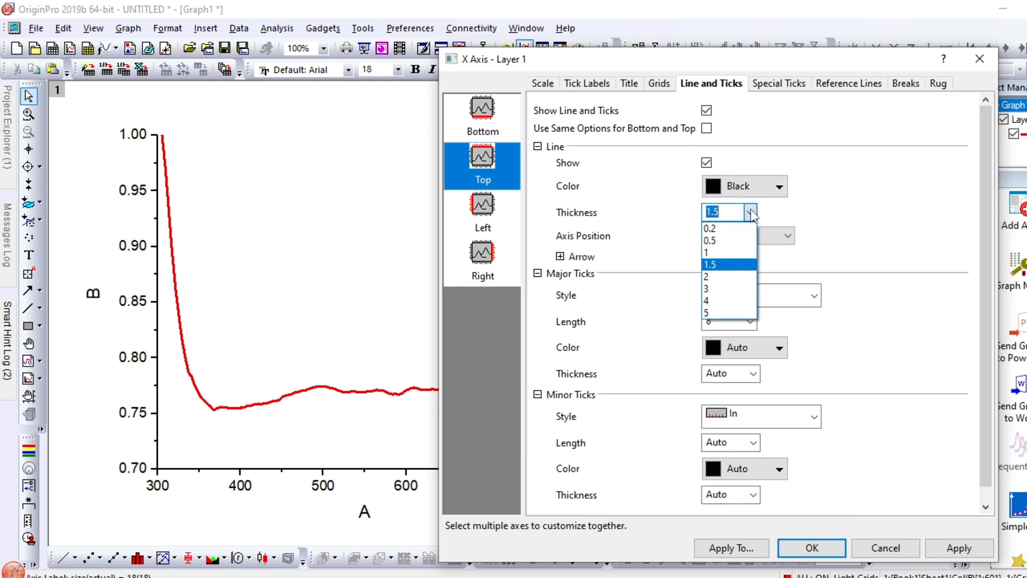
left_click(717, 289)
left_click(784, 296)
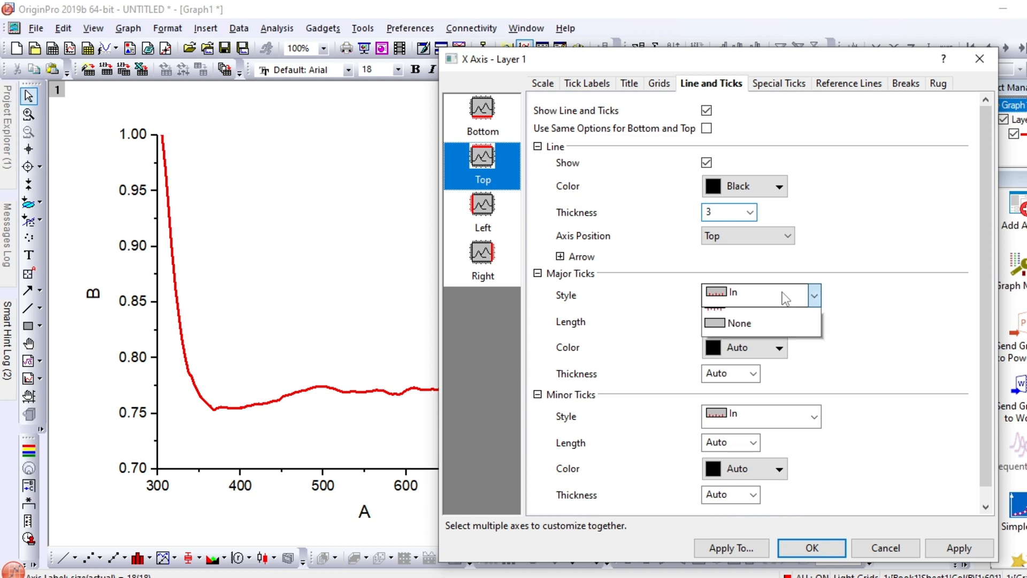
left_click(736, 372)
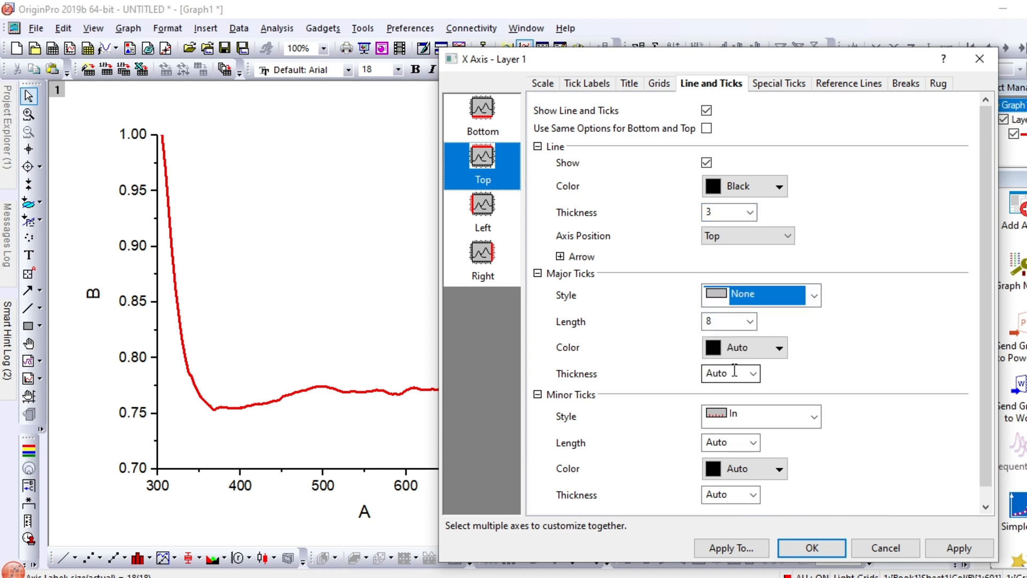
left_click(814, 417)
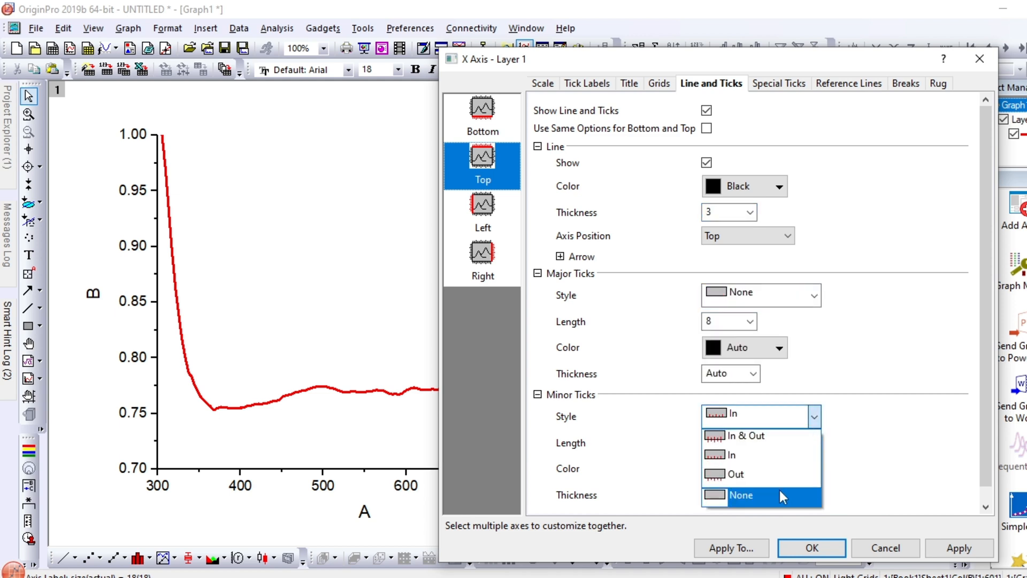
left_click(780, 496)
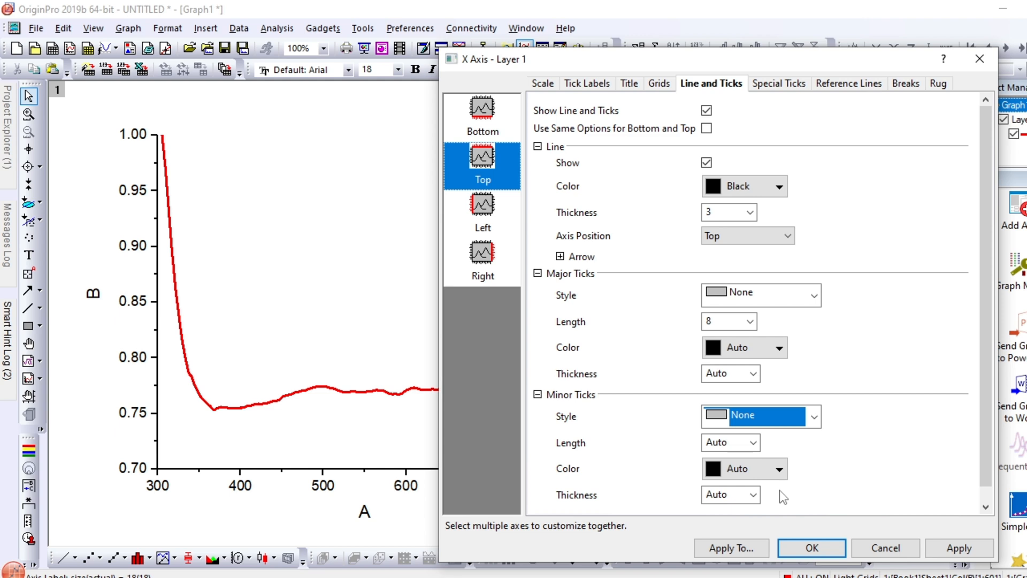
Set the left axis line thickness to 3 and its minor tick style to None
left_click(480, 206)
left_click(481, 209)
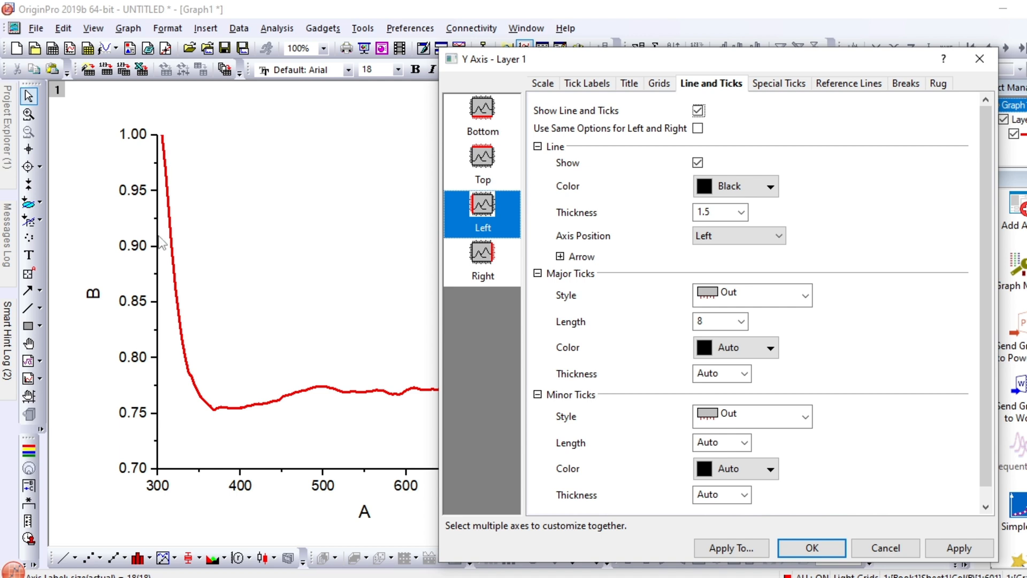
left_click(742, 213)
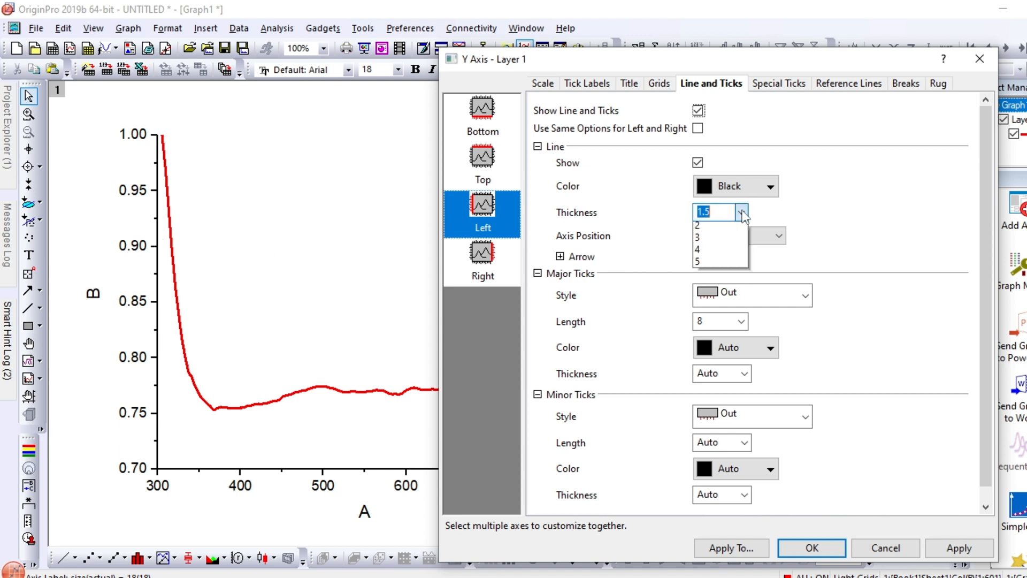
left_click(709, 286)
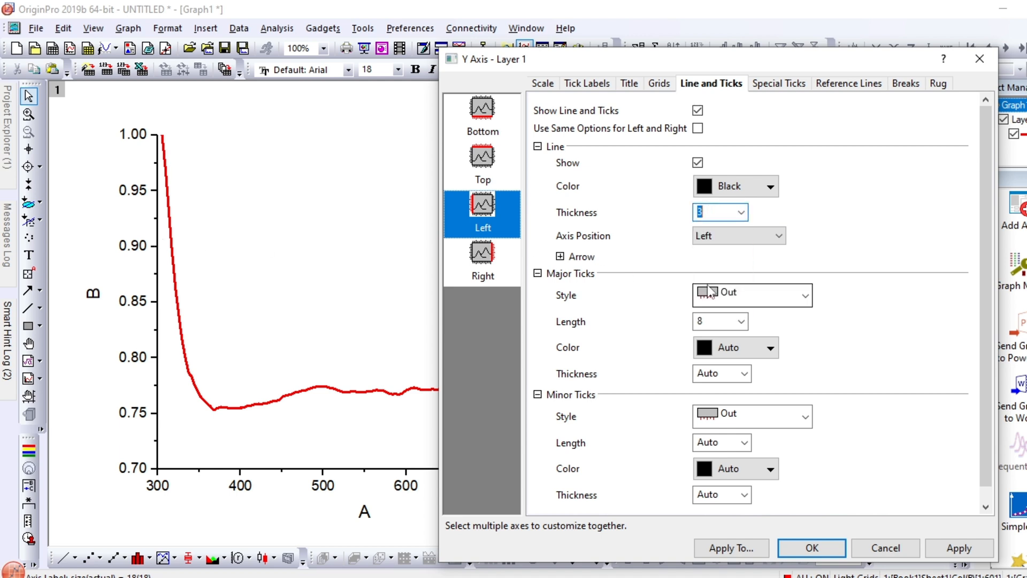
left_click(806, 418)
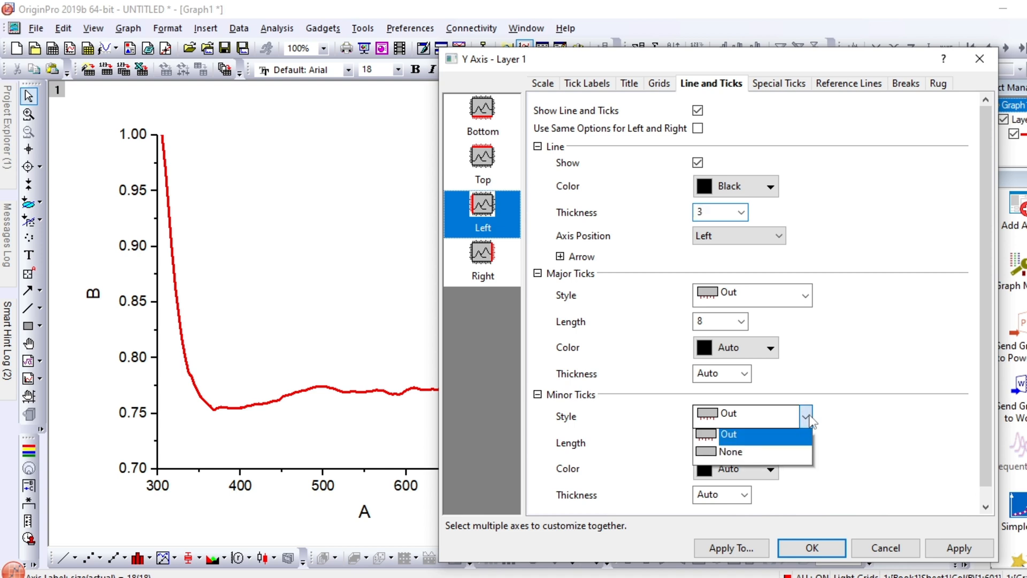
left_click(736, 489)
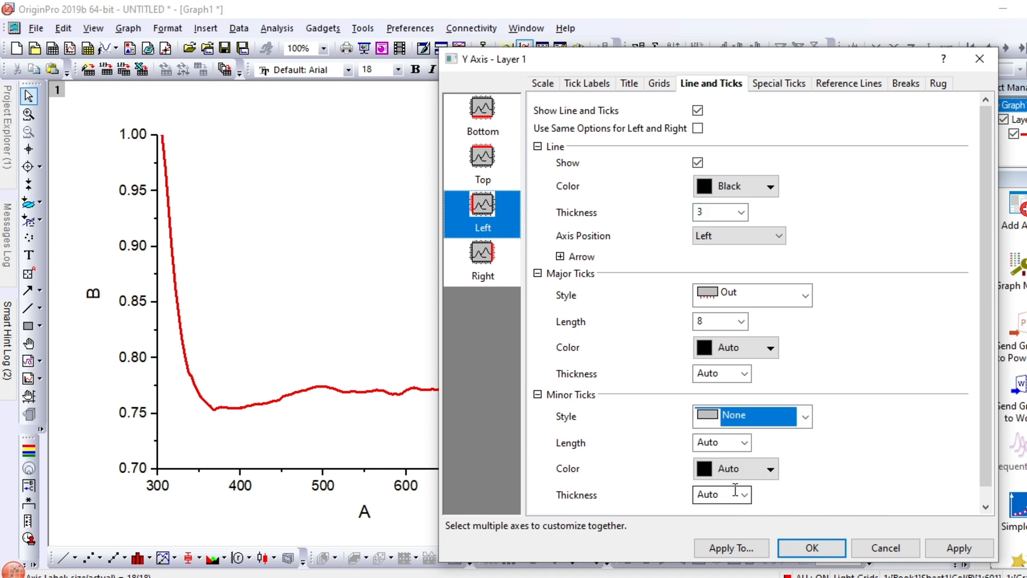
Show the right axis line with thickness 3 and no major or minor ticks, and apply the axis settings to the graph
left_click(491, 258)
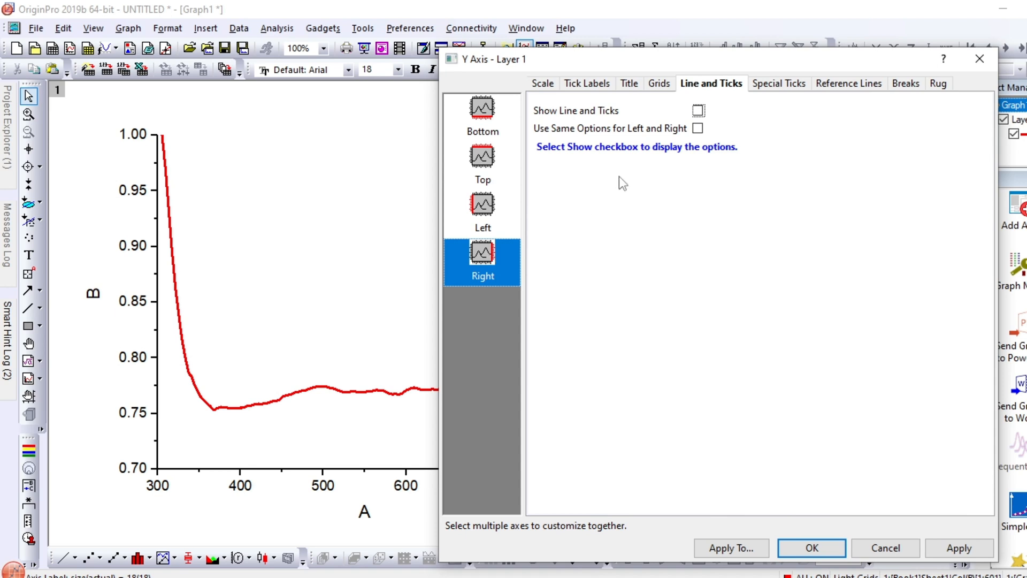
left_click(698, 111)
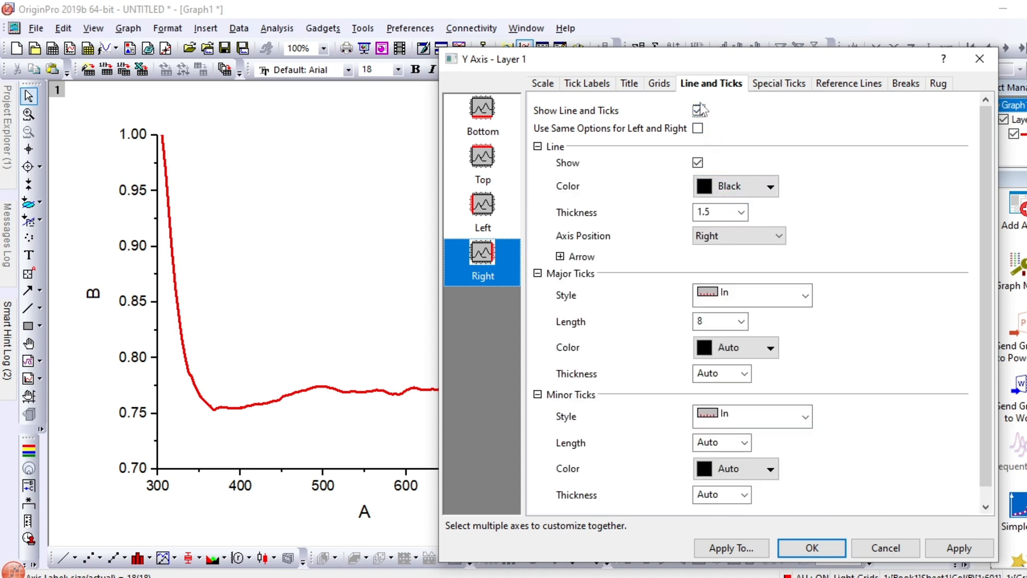
left_click(742, 212)
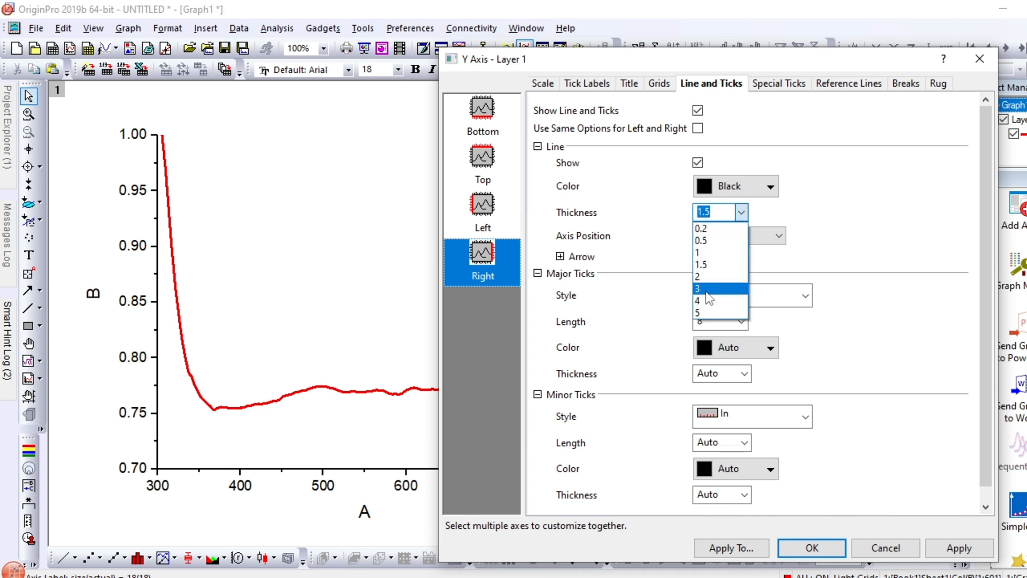
left_click(707, 292)
left_click(805, 296)
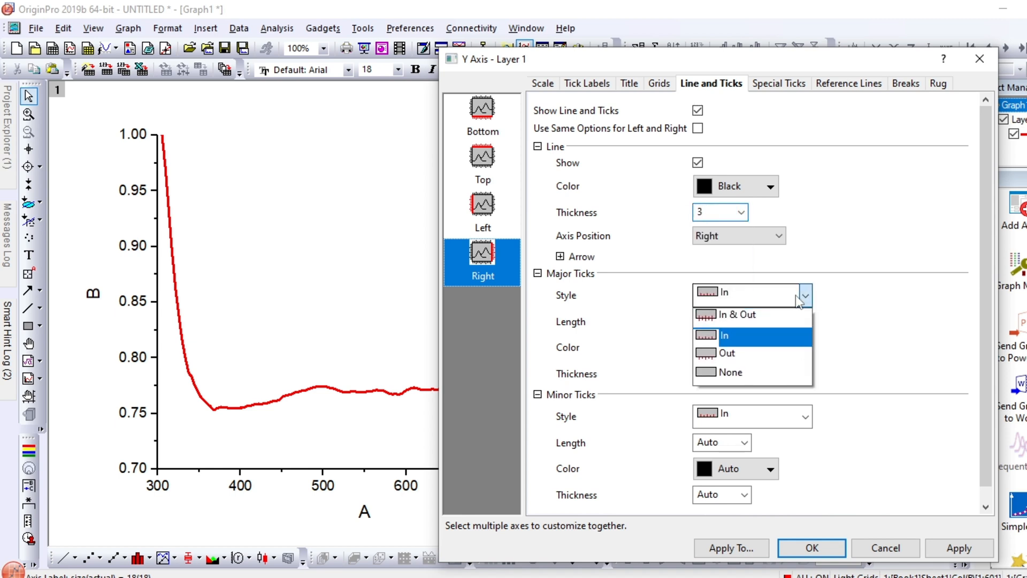
left_click(746, 374)
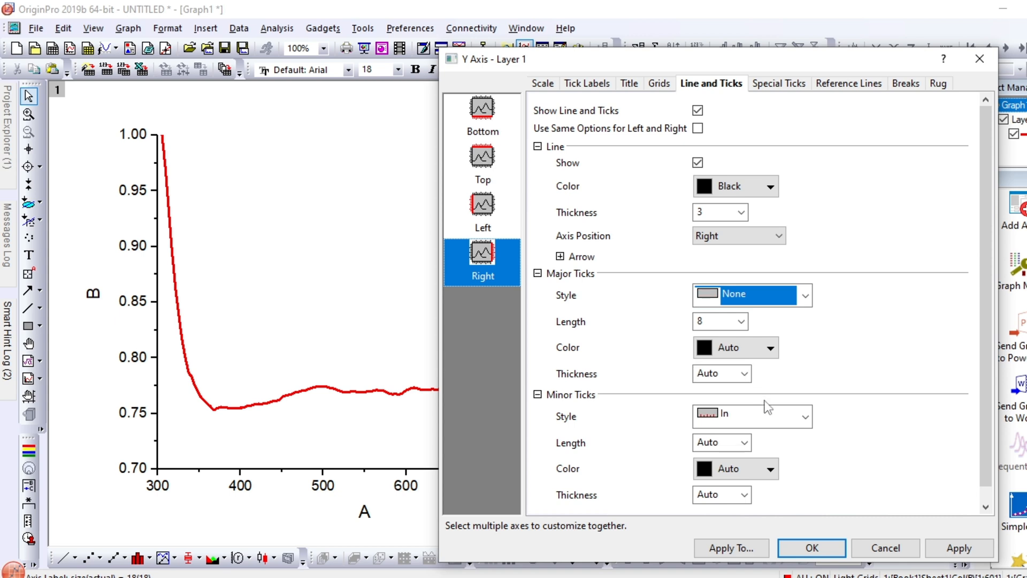
left_click(795, 419)
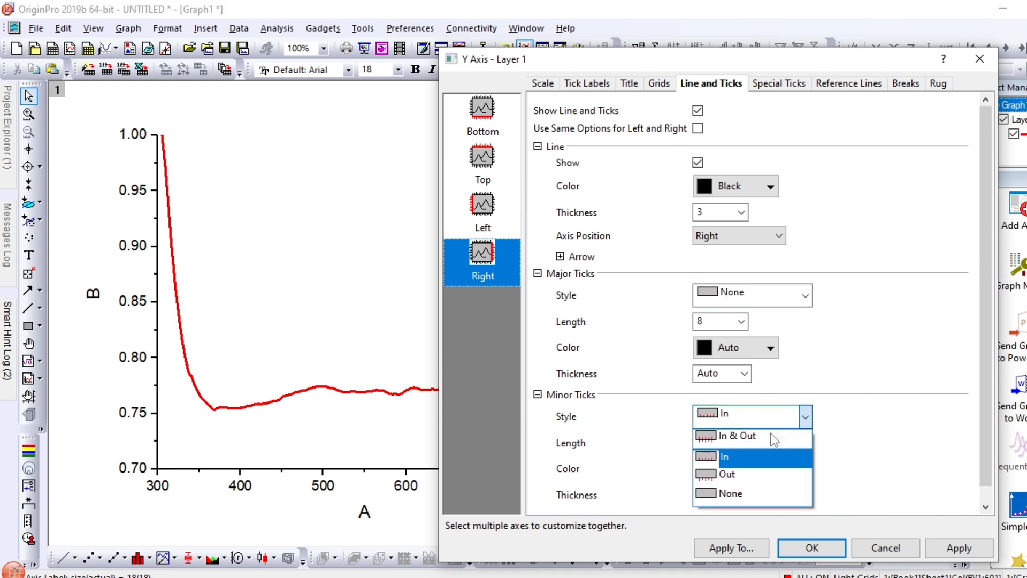
left_click(726, 494)
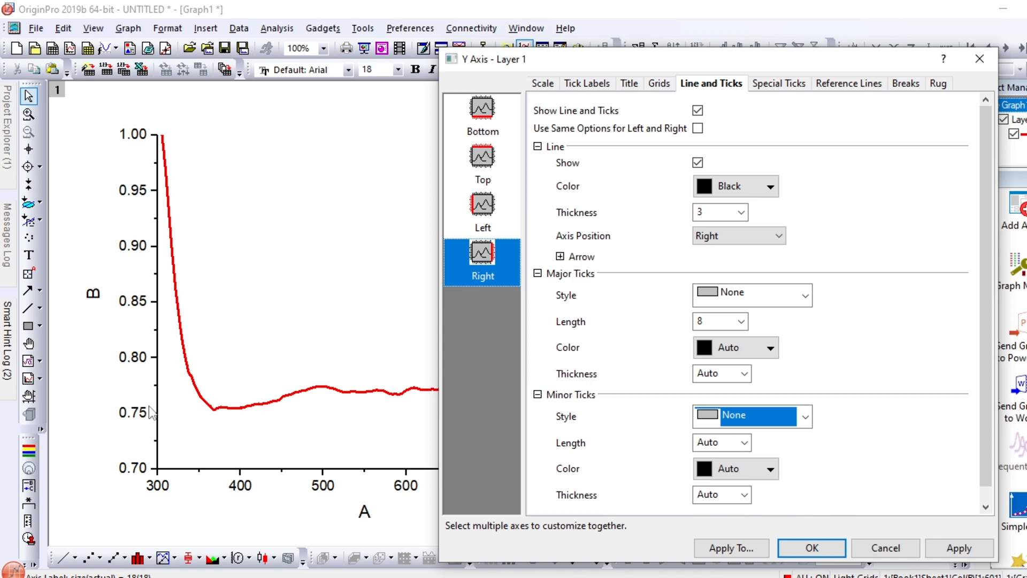
left_click(959, 548)
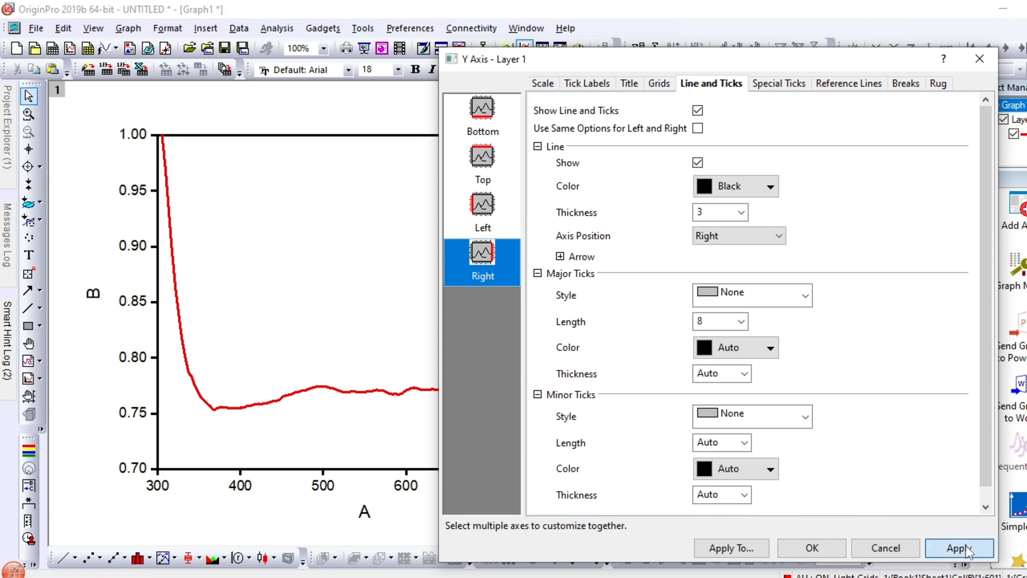
left_click(818, 551)
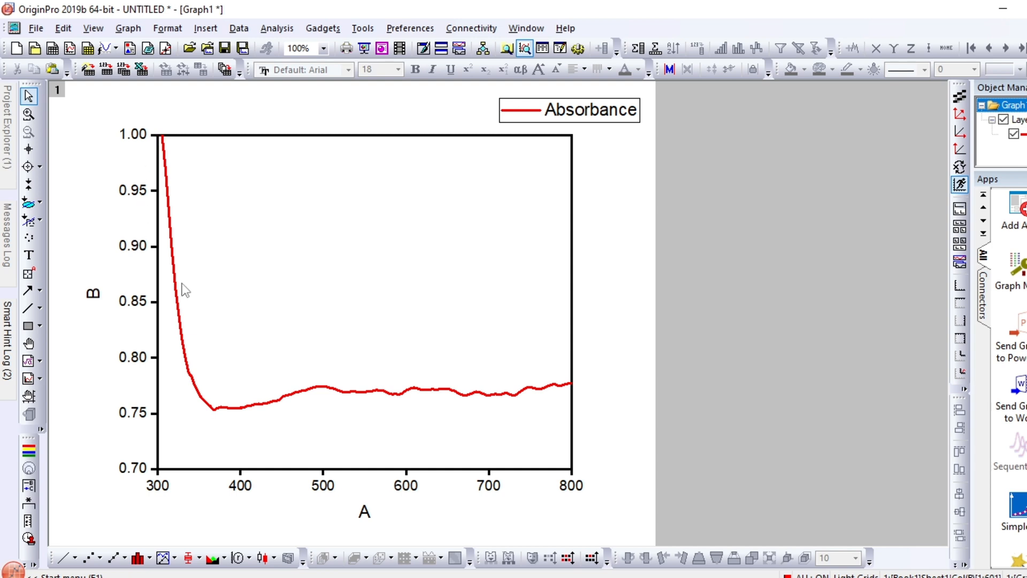
Set the left axis major tick style to None and apply the change to the graph
left_click(322, 491)
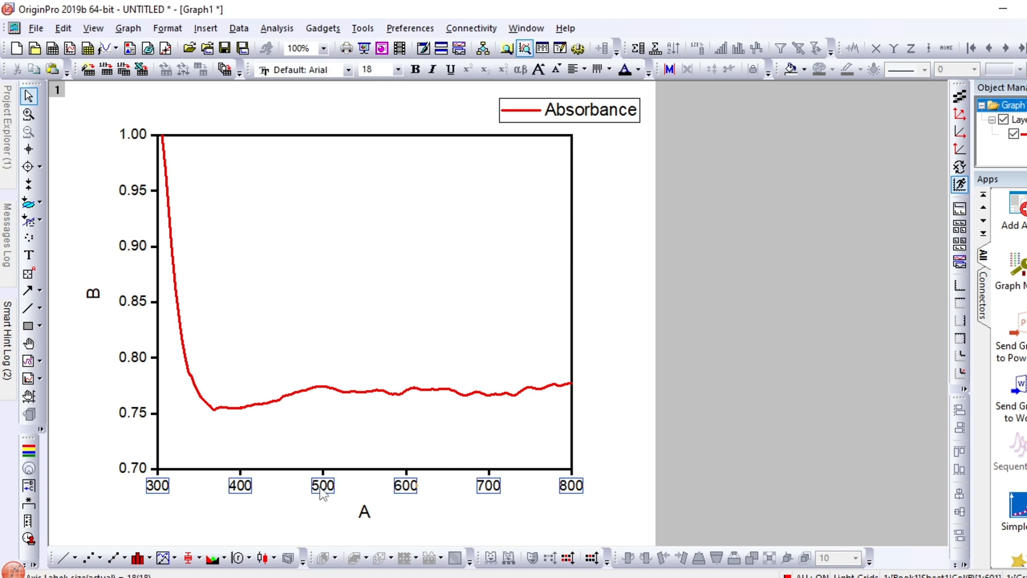
double_click(320, 488)
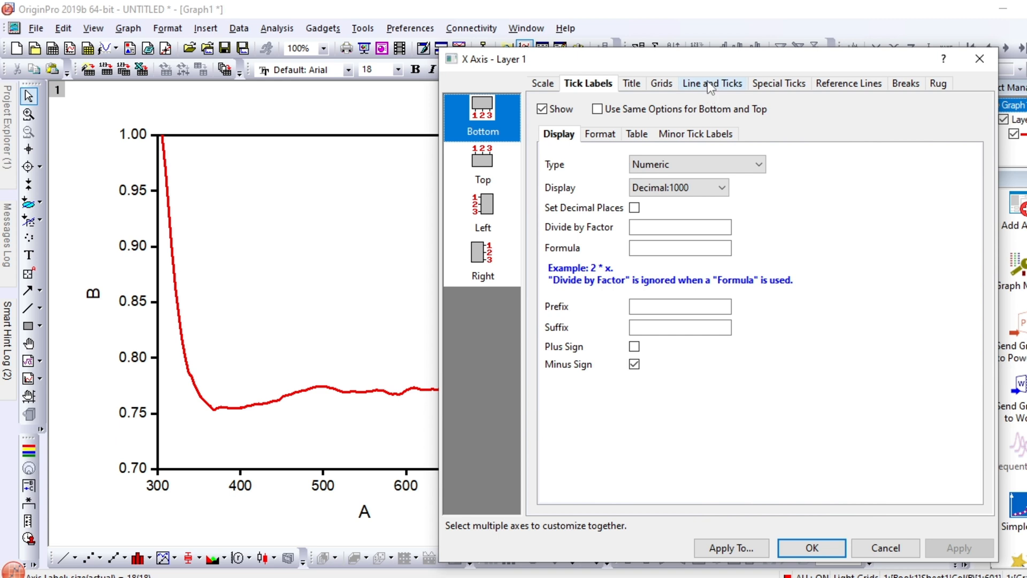
left_click(709, 88)
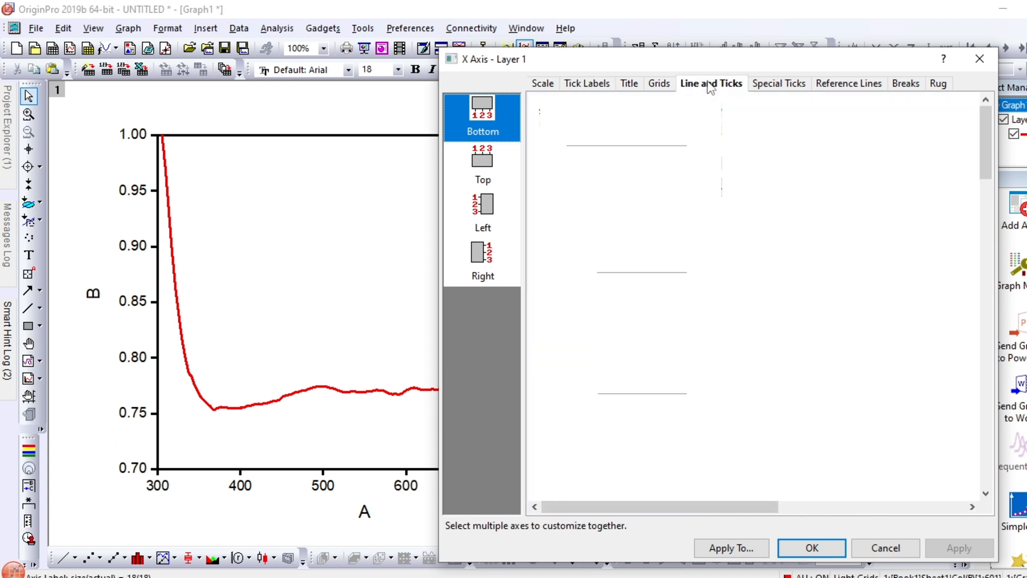
left_click(486, 217)
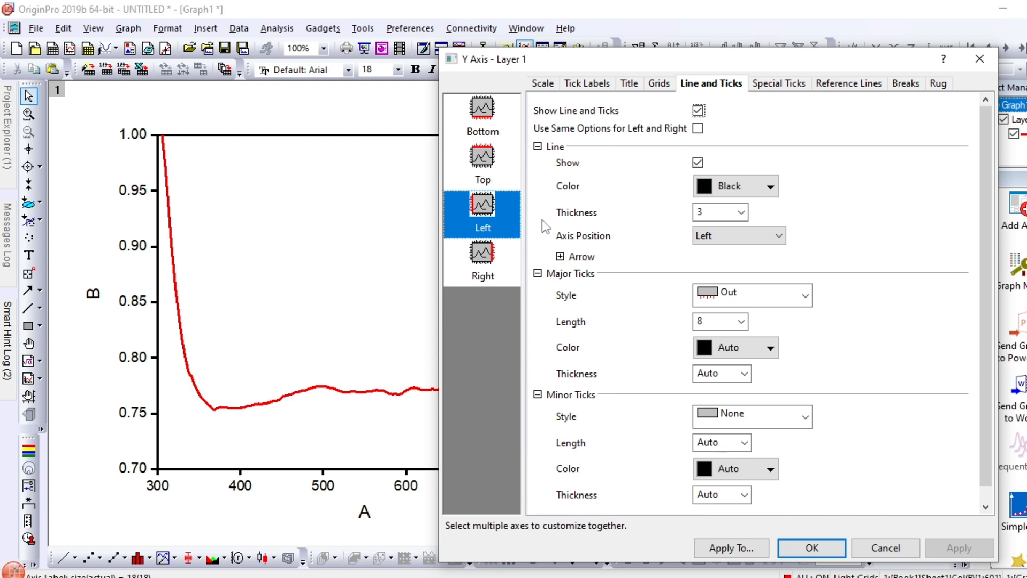
left_click(764, 302)
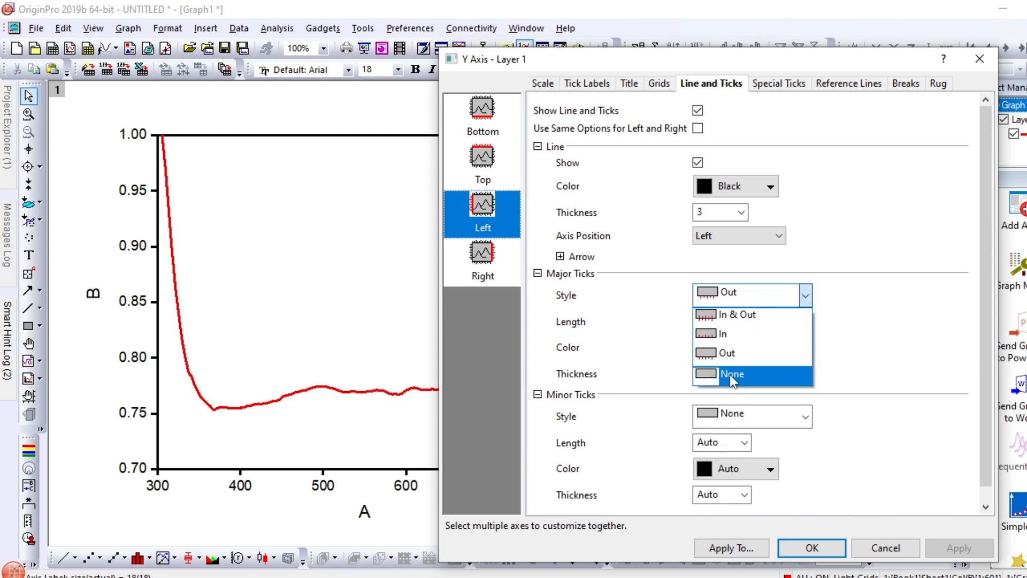
left_click(731, 374)
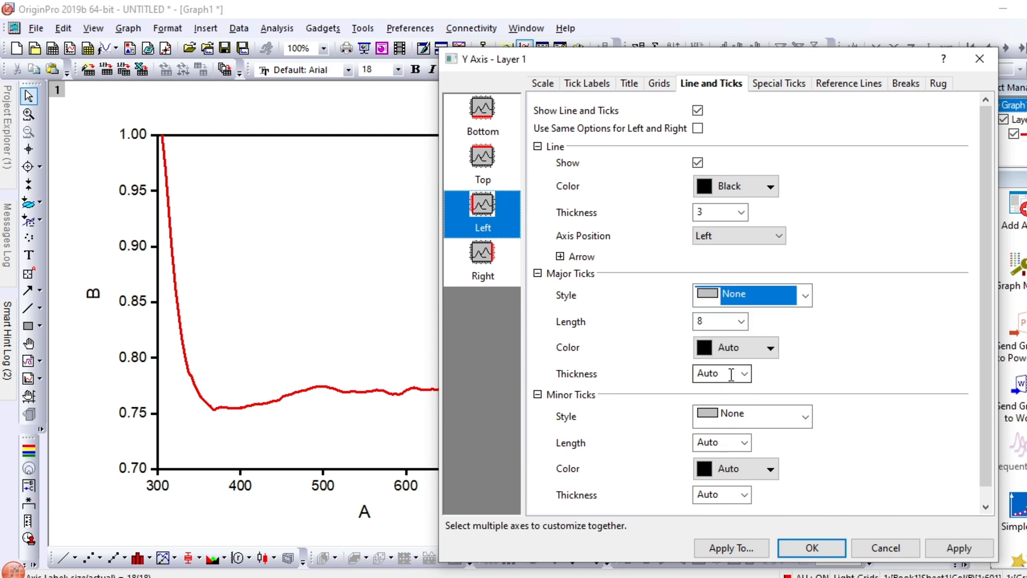
left_click(960, 549)
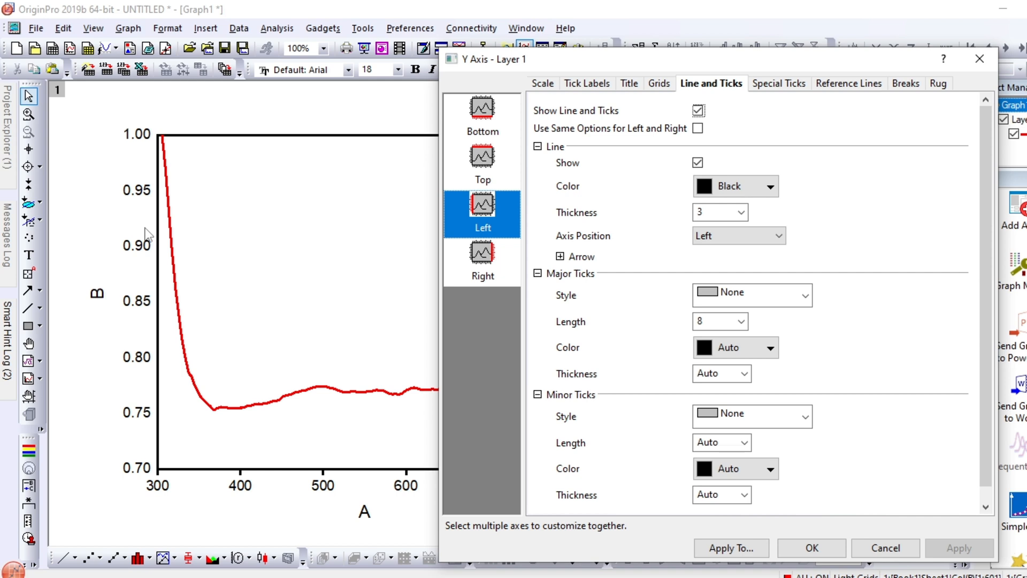
left_click(811, 547)
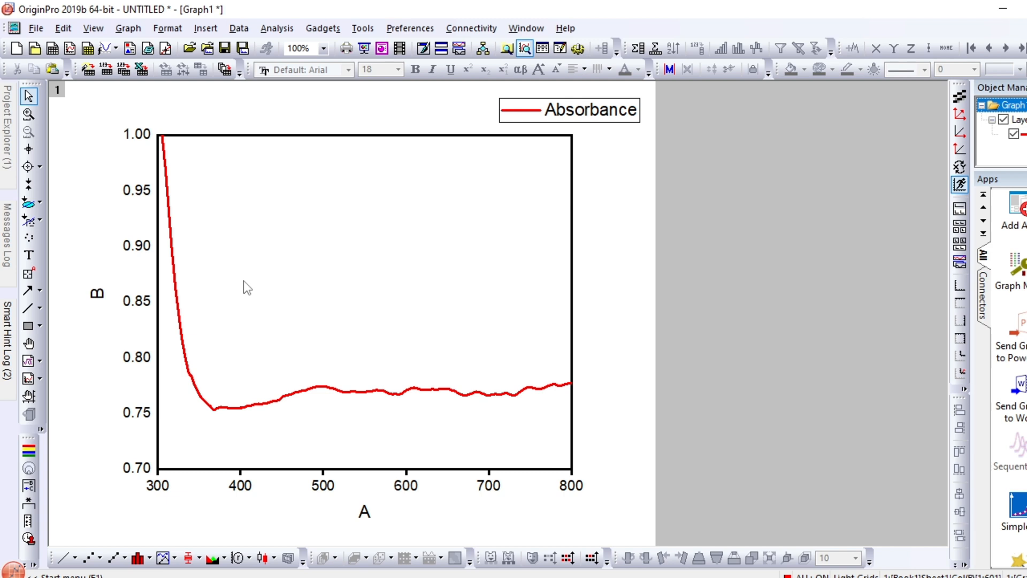
Delete the left axis tick labels and move the Absorbance legend inside the upper-right corner of the plot frame
left_click(126, 252)
right_click(127, 251)
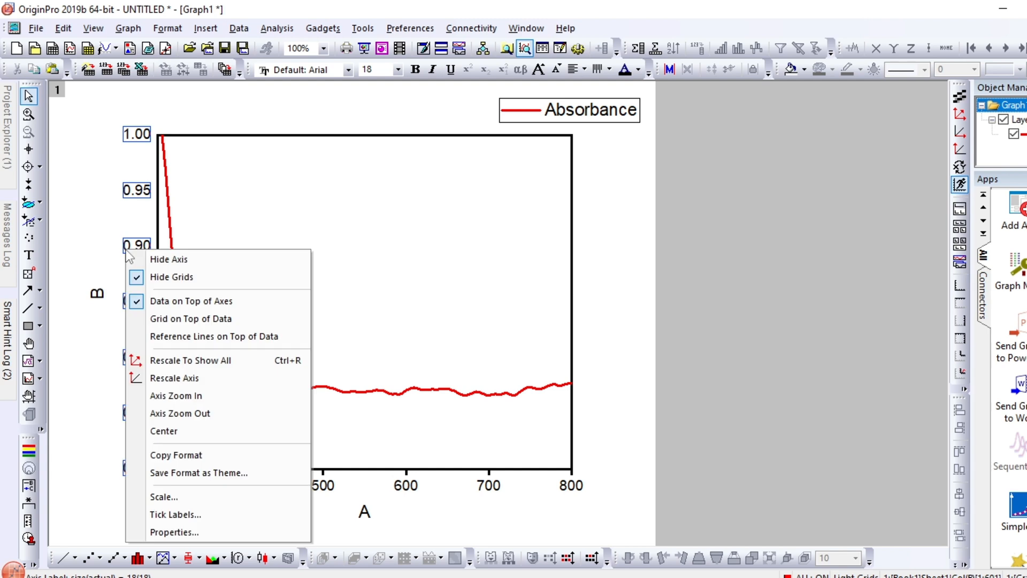
left_click(138, 198)
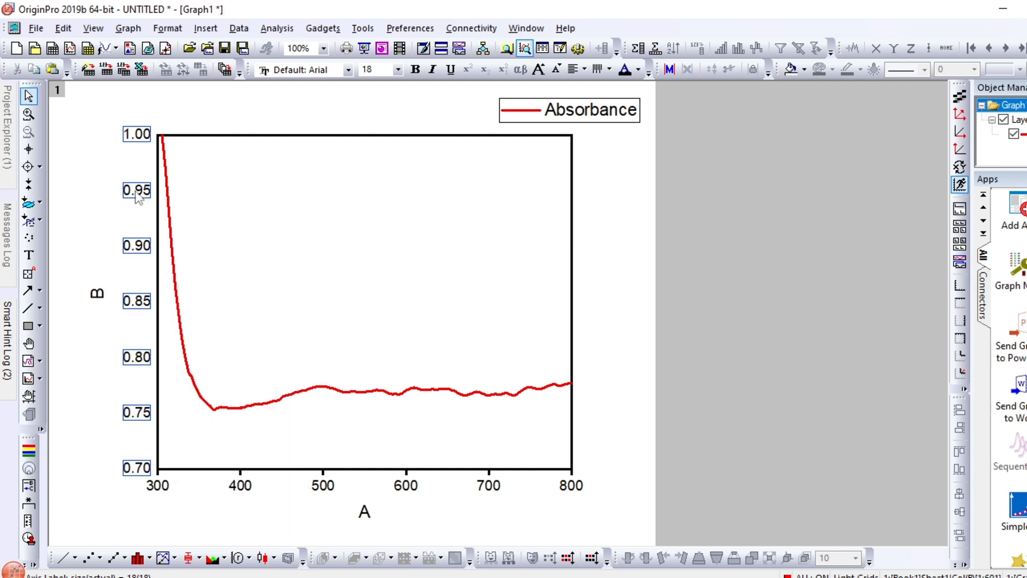
key("Delete")
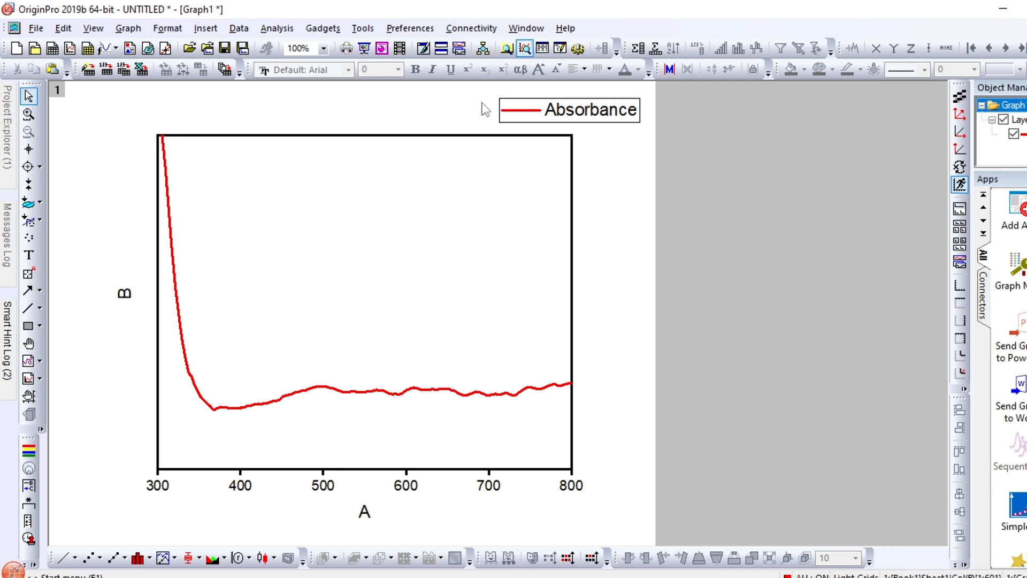
left_click(611, 118)
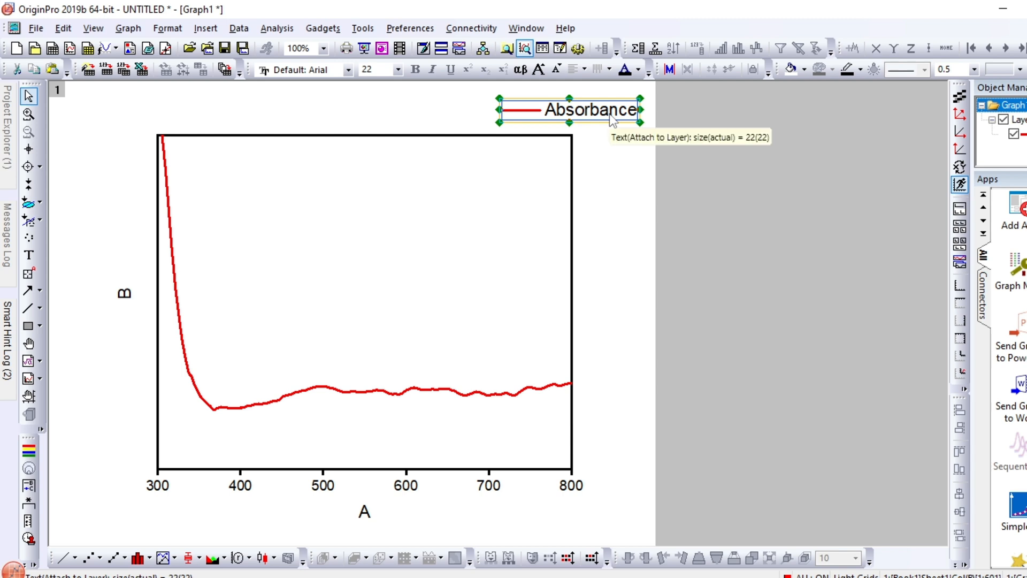
left_click_drag(613, 119, 532, 159)
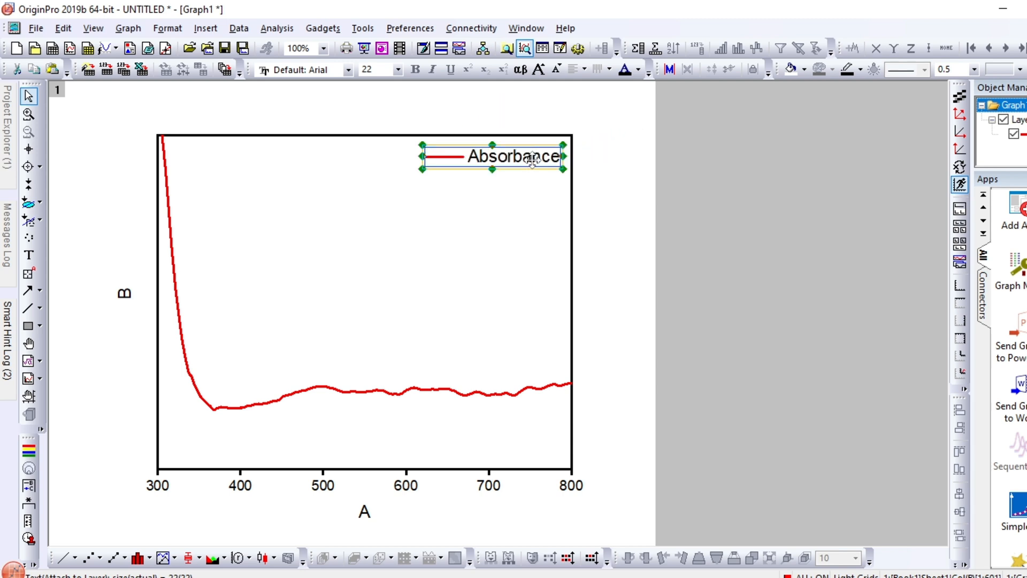
Replace the left axis title with "Absorbance"
left_click(124, 295)
double_click(124, 295)
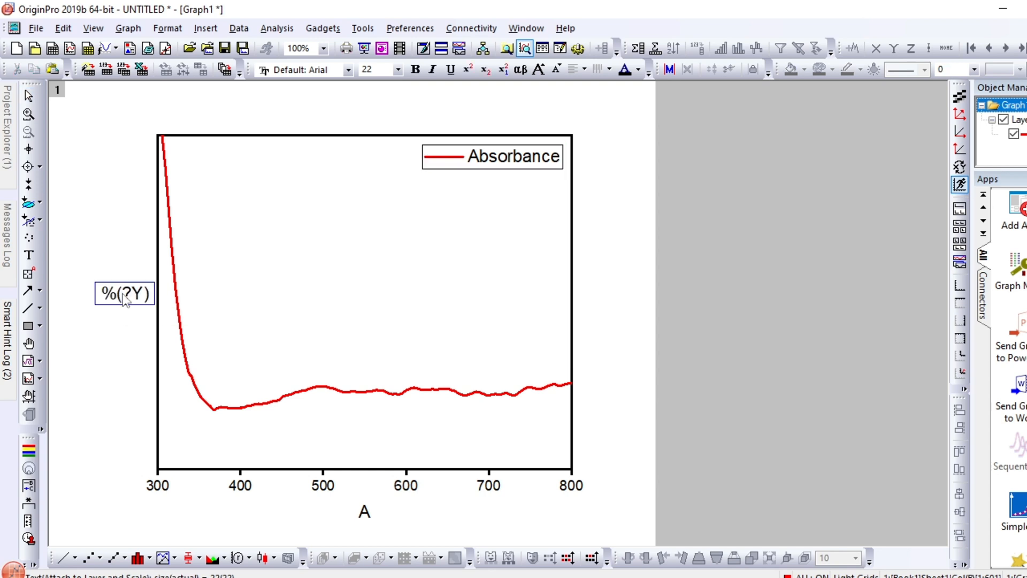
key("ctrl+a")
key("Delete")
type("Absorbance")
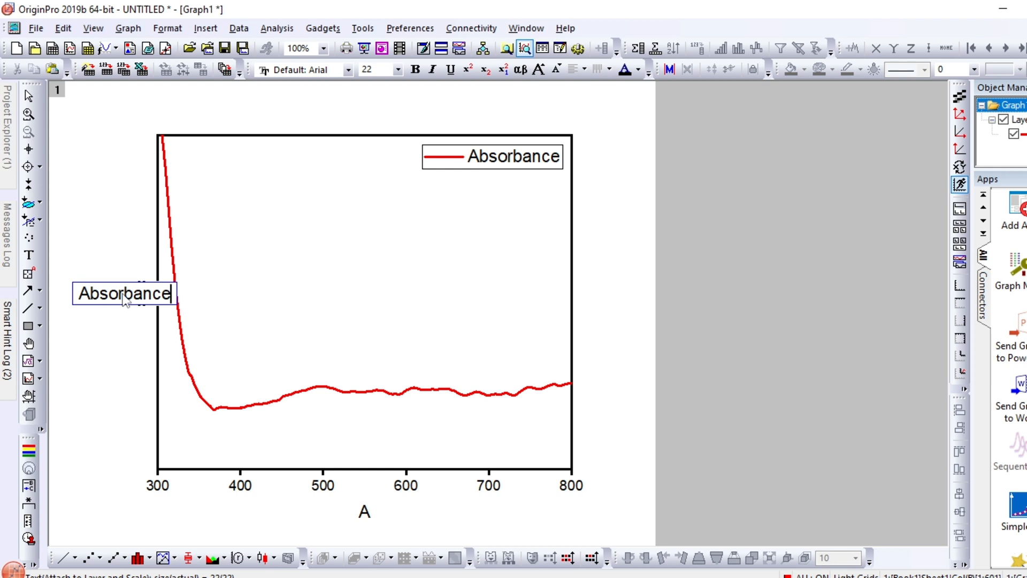
Replace the bottom axis title with "Wavelength (nm)"
double_click(365, 514)
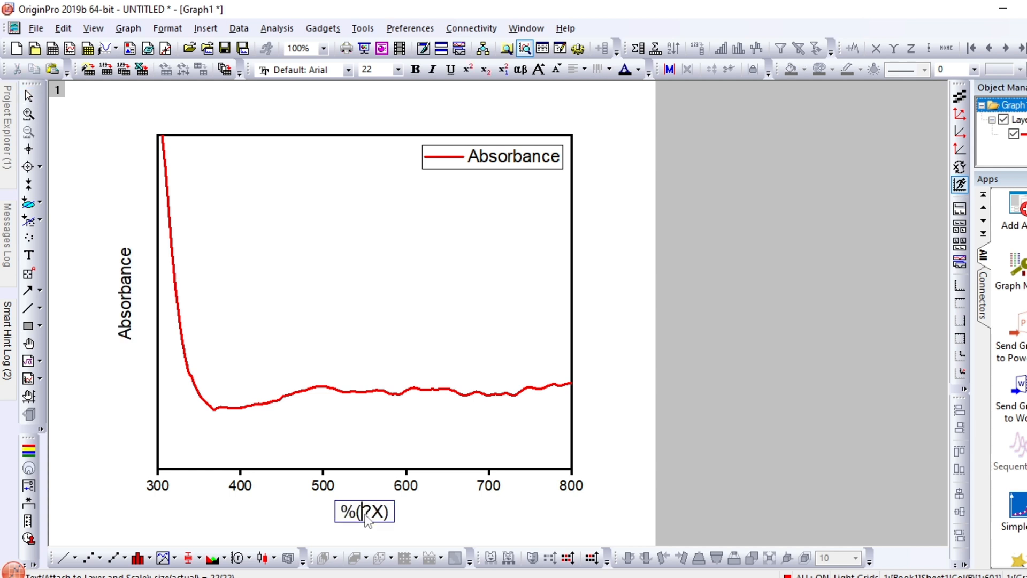
key("BackSpace")
key("BackSpace")
key("BackSpace")
key("BackSpace")
key("BackSpace")
type("Wav")
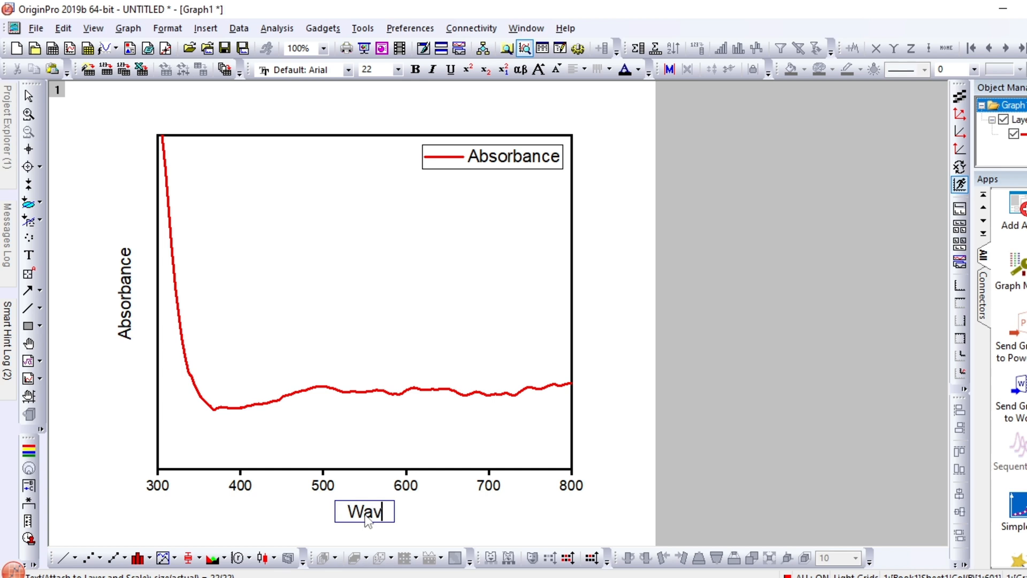
type("elength")
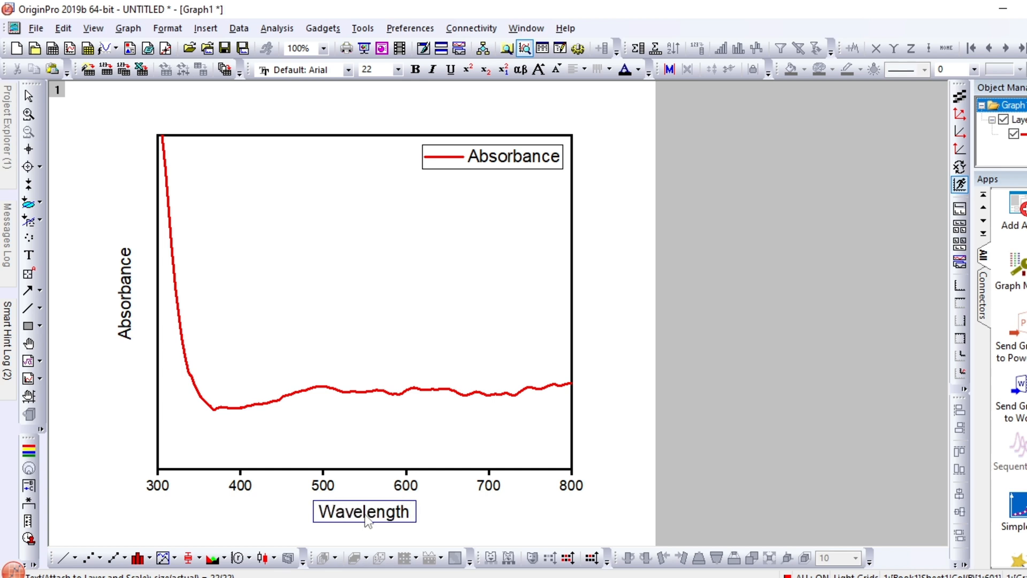
key("Escape")
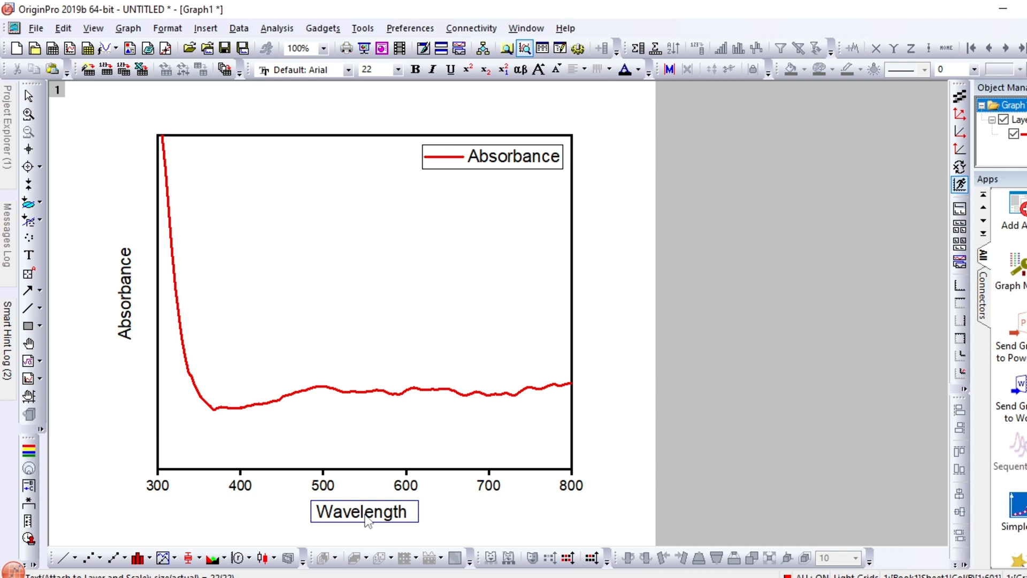
type("()")
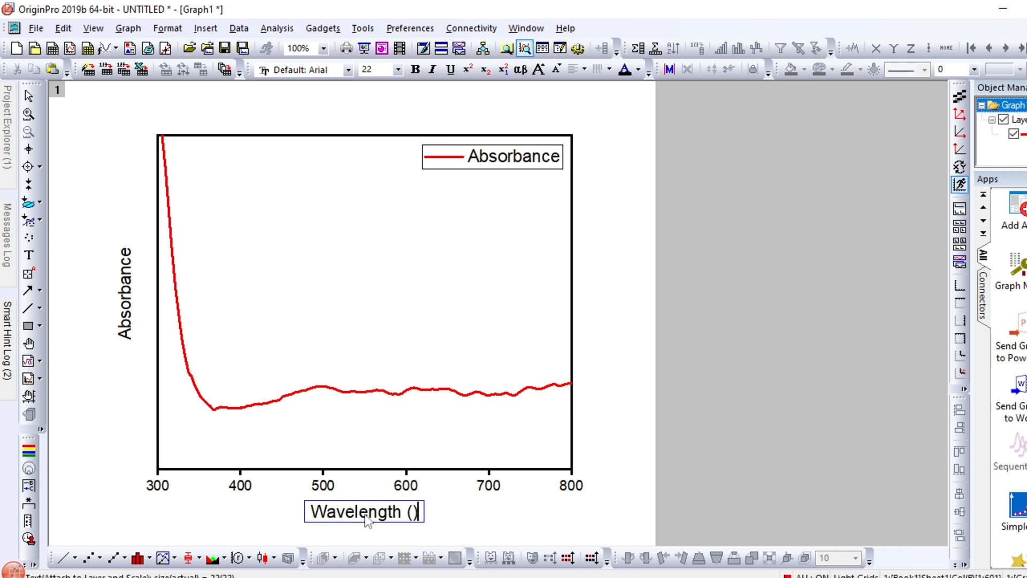
key("Left")
type("nm")
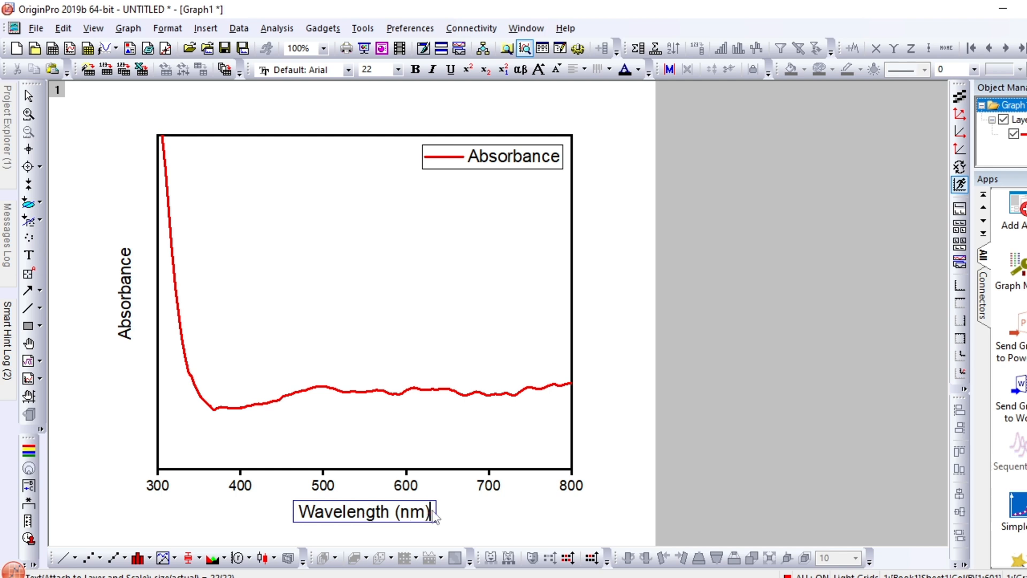
Make the bottom axis title and the bottom axis tick labels bold
left_click_drag(422, 517, 288, 517)
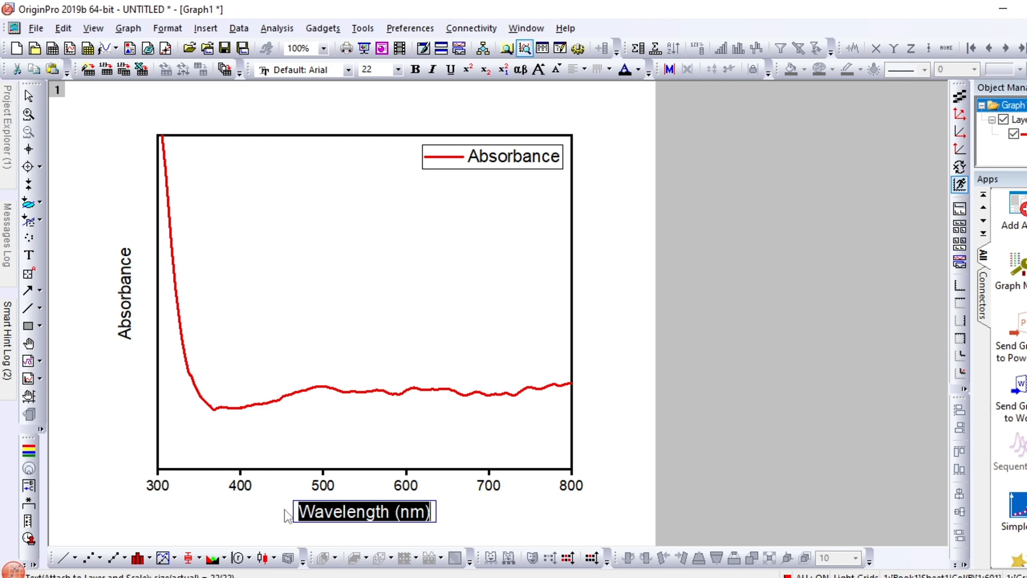
left_click(415, 69)
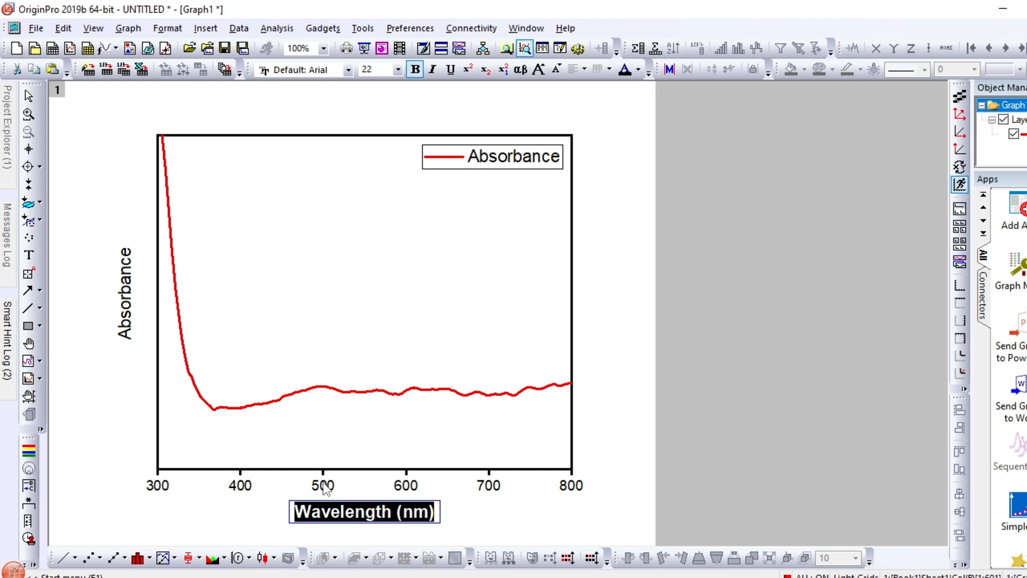
key("Escape")
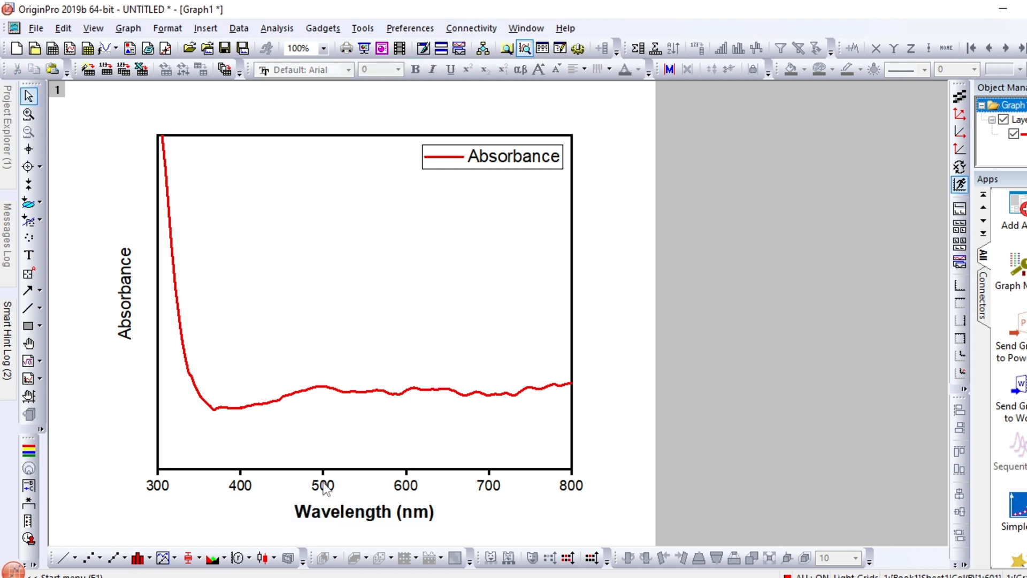
left_click(323, 486)
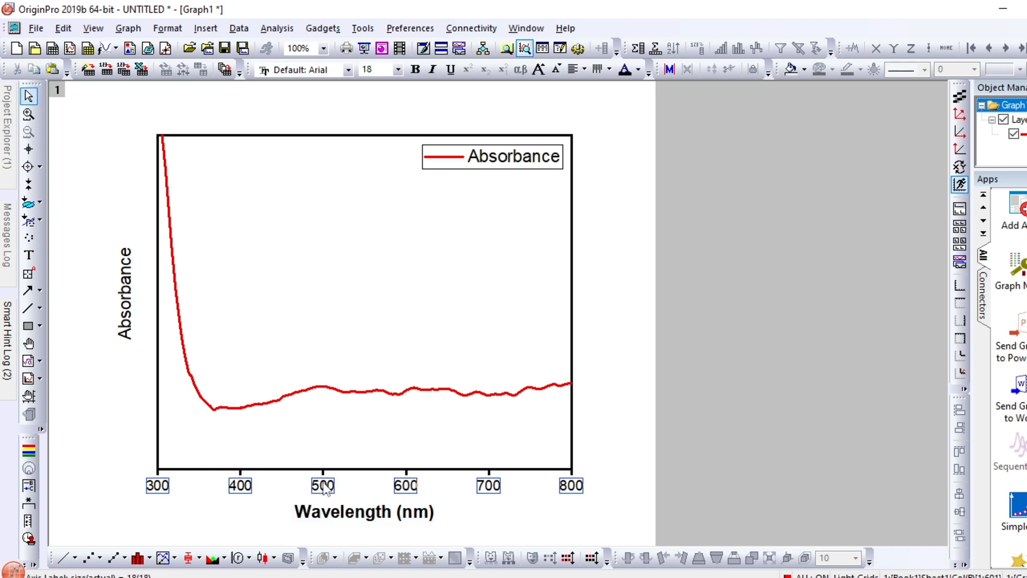
left_click(416, 69)
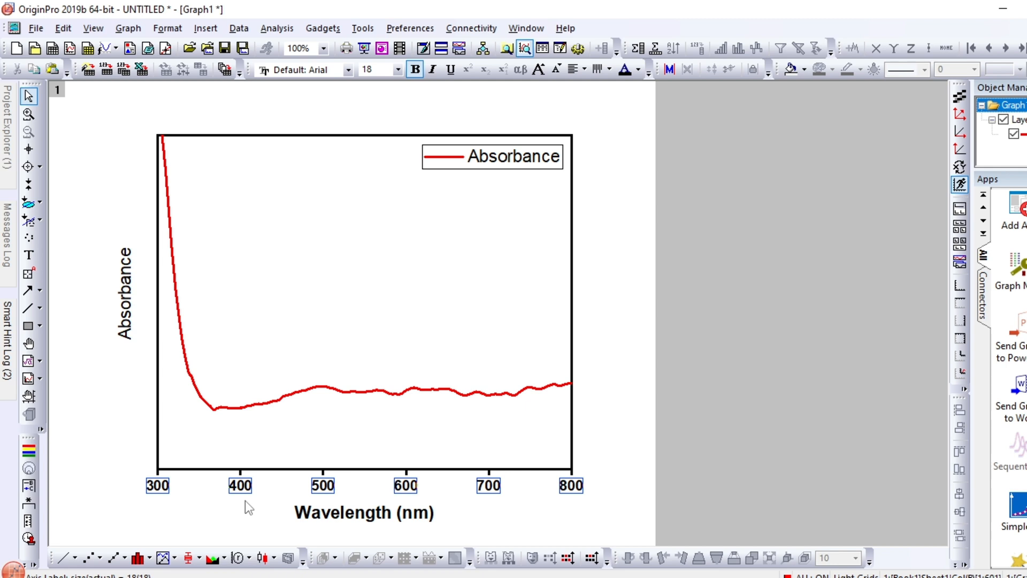
Make the left axis title "Absorbance" bold
double_click(126, 293)
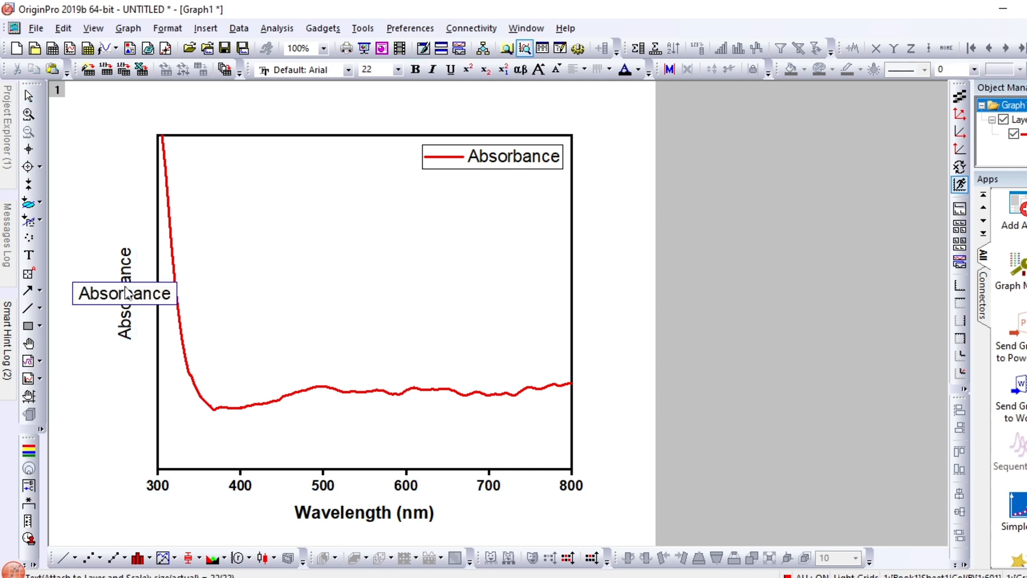
double_click(126, 293)
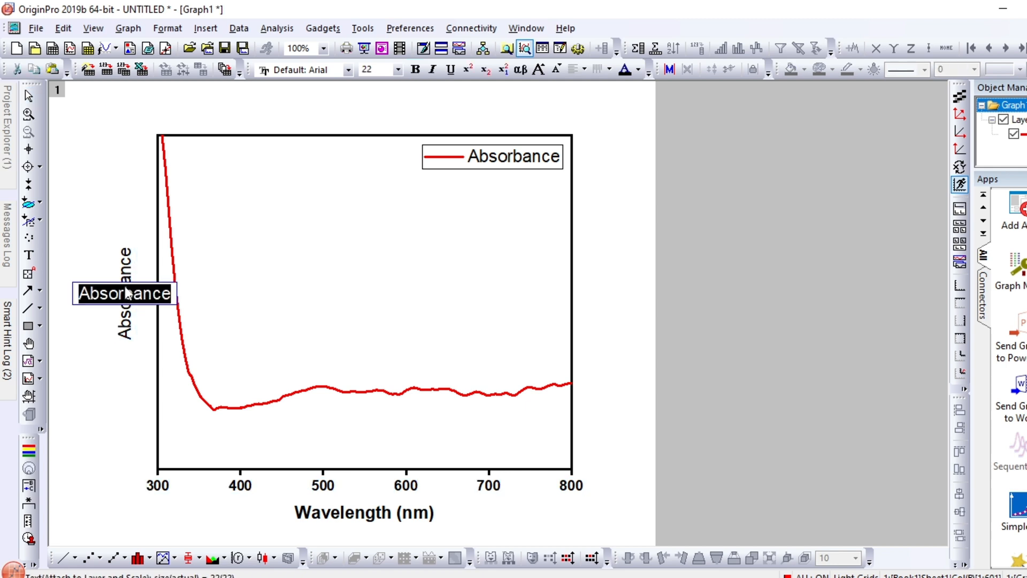
left_click(416, 71)
left_click(299, 298)
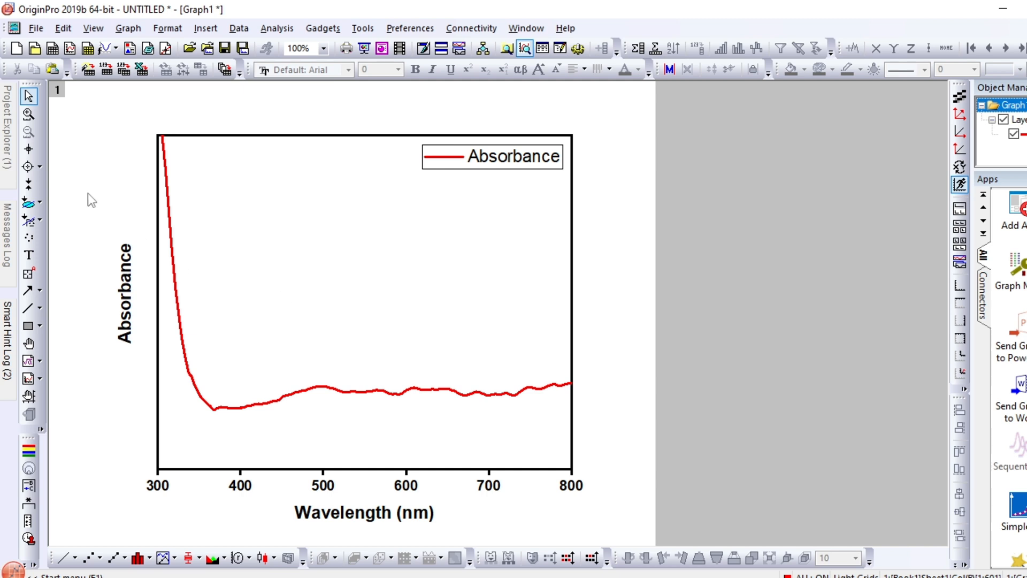
Read the coordinates of the curve's small peak near 500 nm and add the text label "501" above it
left_click(29, 148)
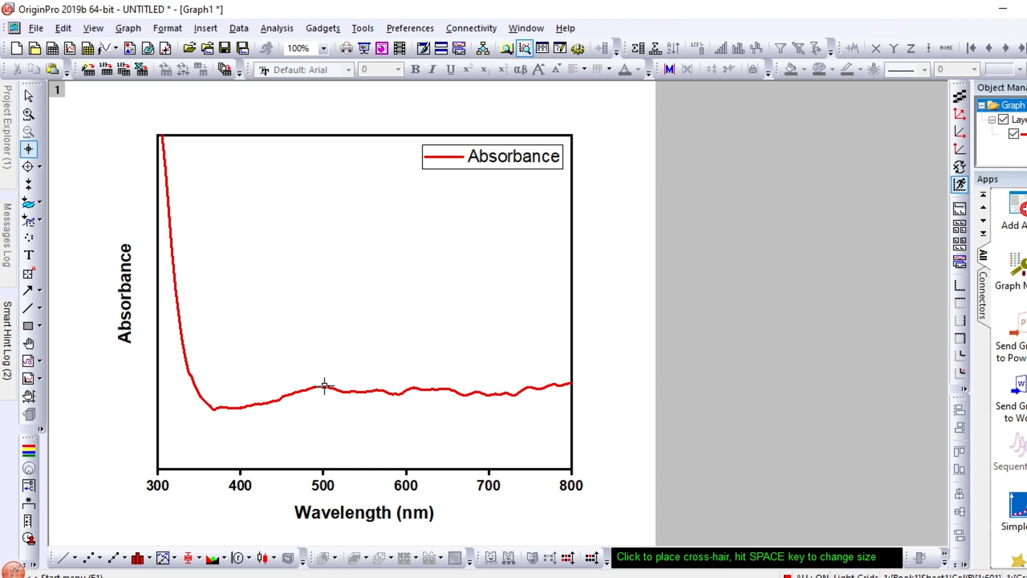
left_click(324, 386)
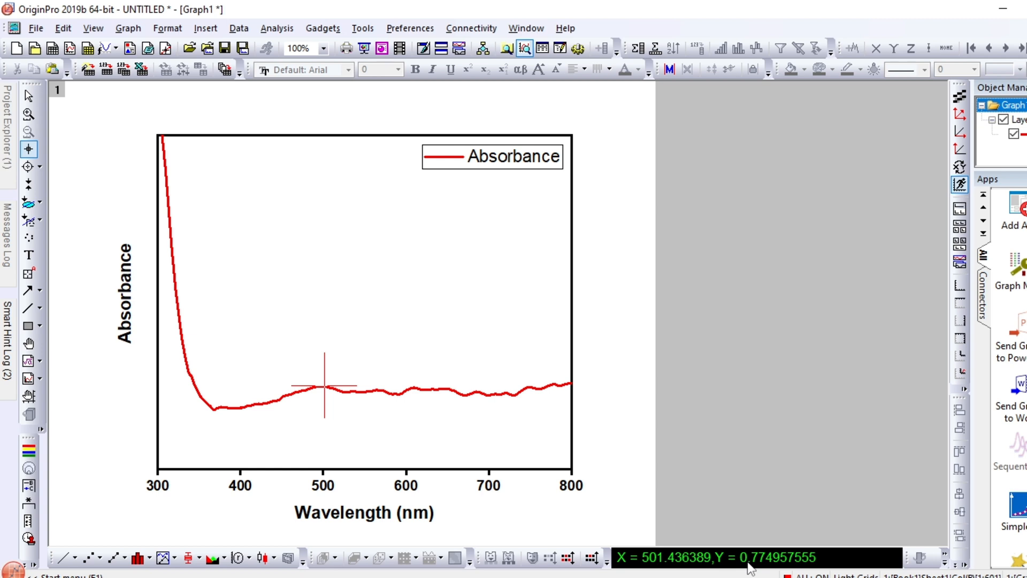
key("t")
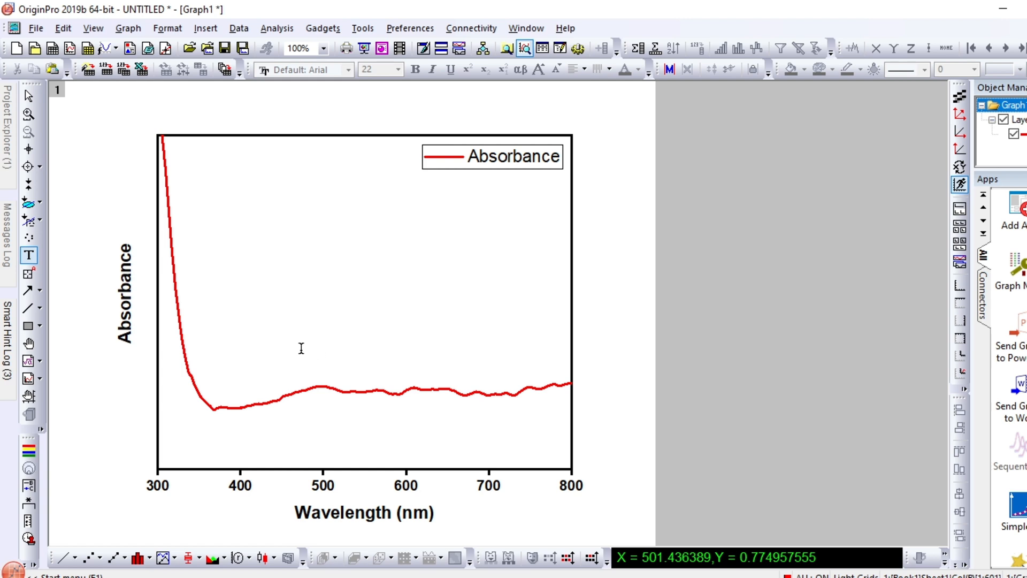
left_click(300, 348)
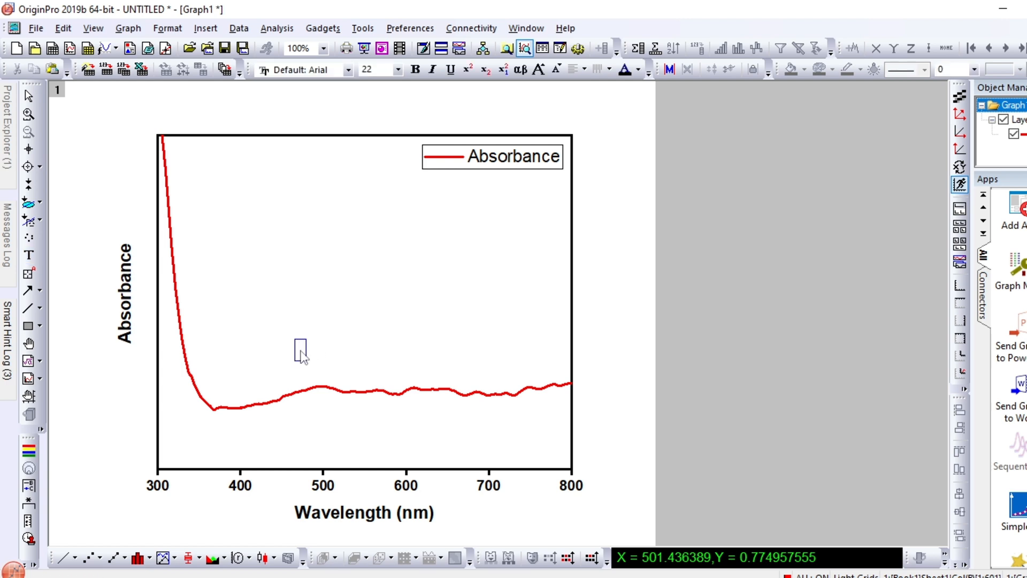
type("501")
left_click(358, 356)
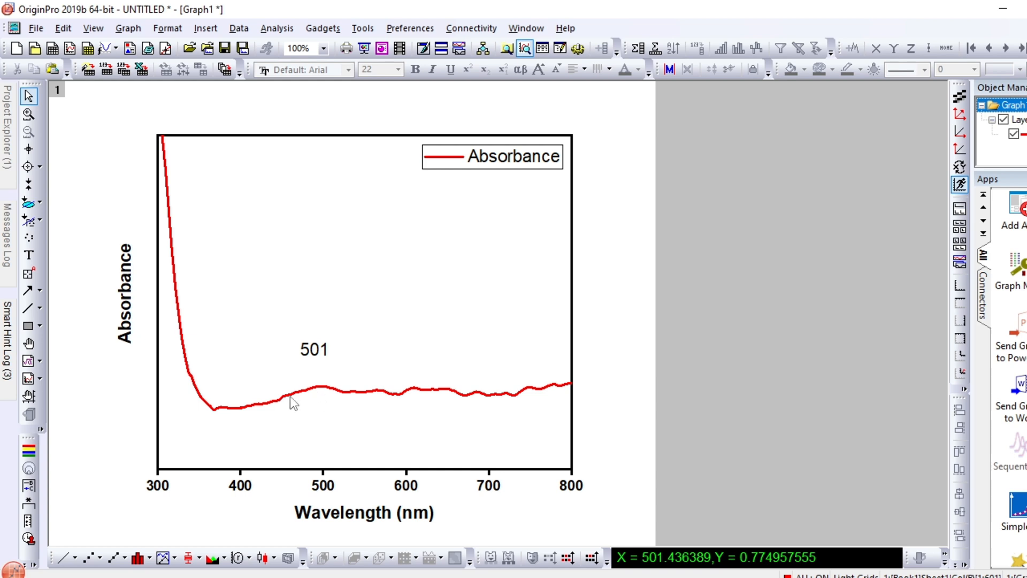
Draw a short straight line connecting the curve's peak near 500 nm to the "501" label above it
left_click(28, 309)
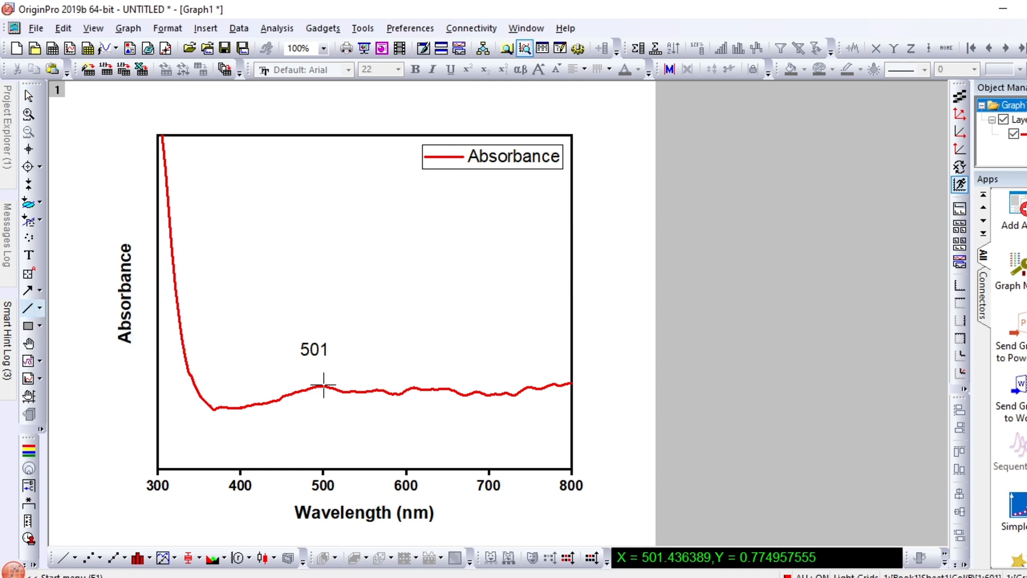
left_click_drag(324, 384, 317, 363)
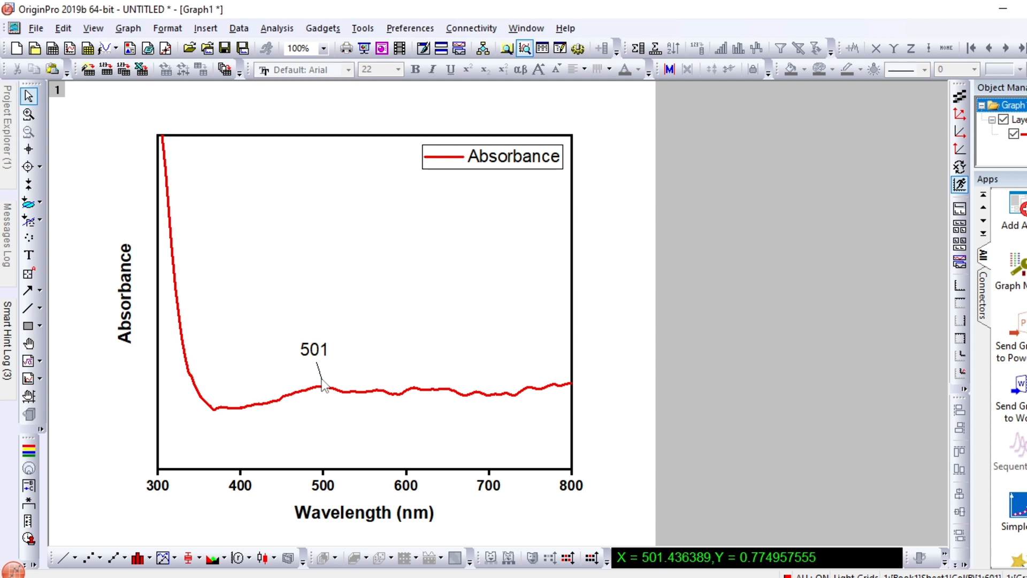
left_click(322, 384)
left_click(362, 375)
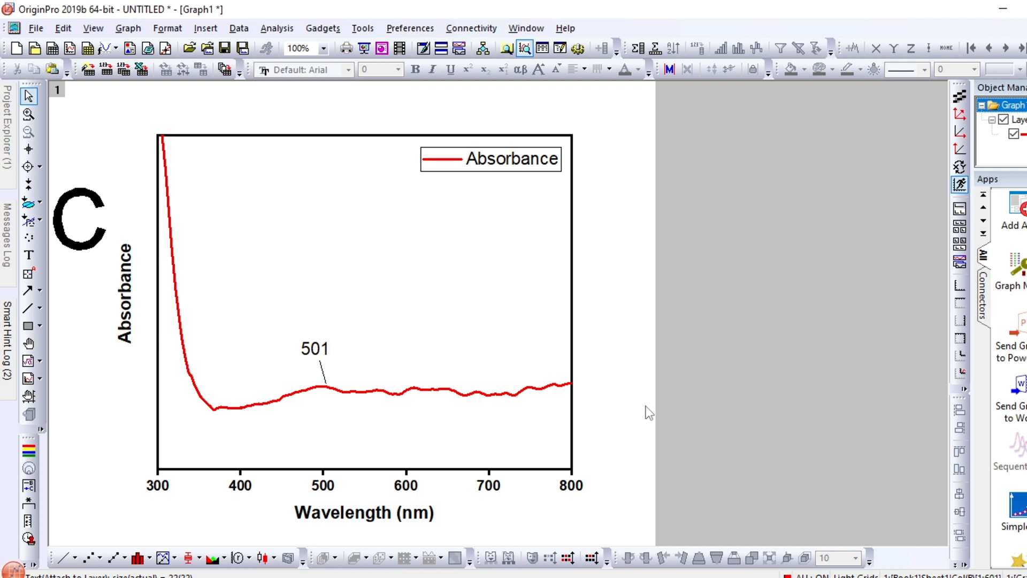
Start exporting the graph through the full export settings and set the image type to Tag Image File (*.tif,*.tiff)
left_click(37, 28)
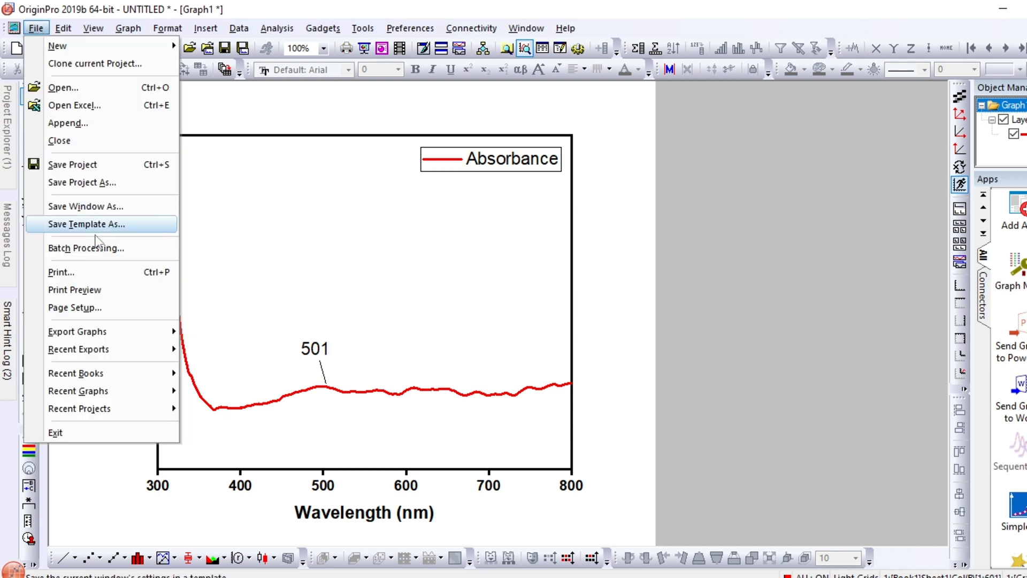
mouse_move(101, 334)
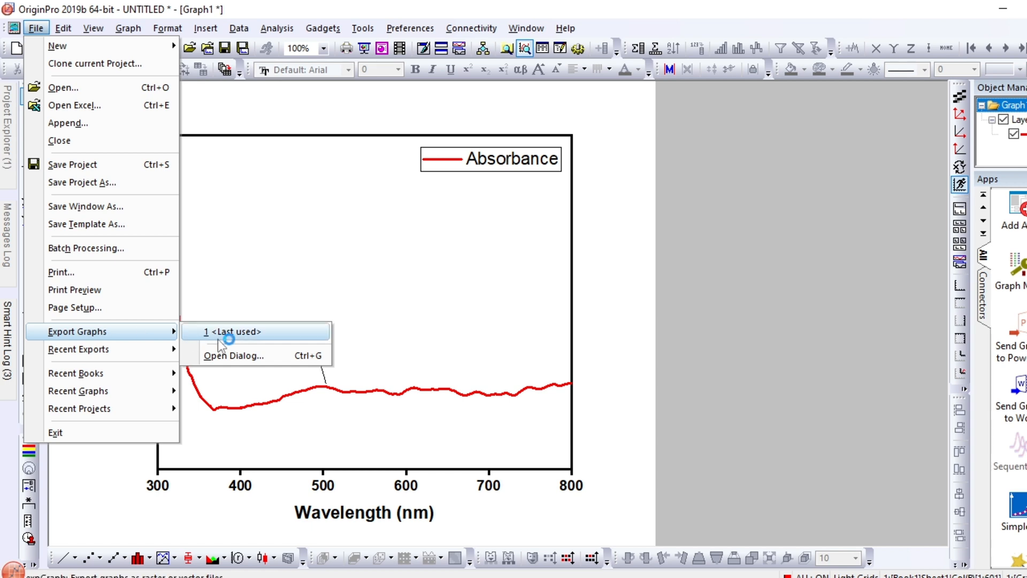
left_click(225, 356)
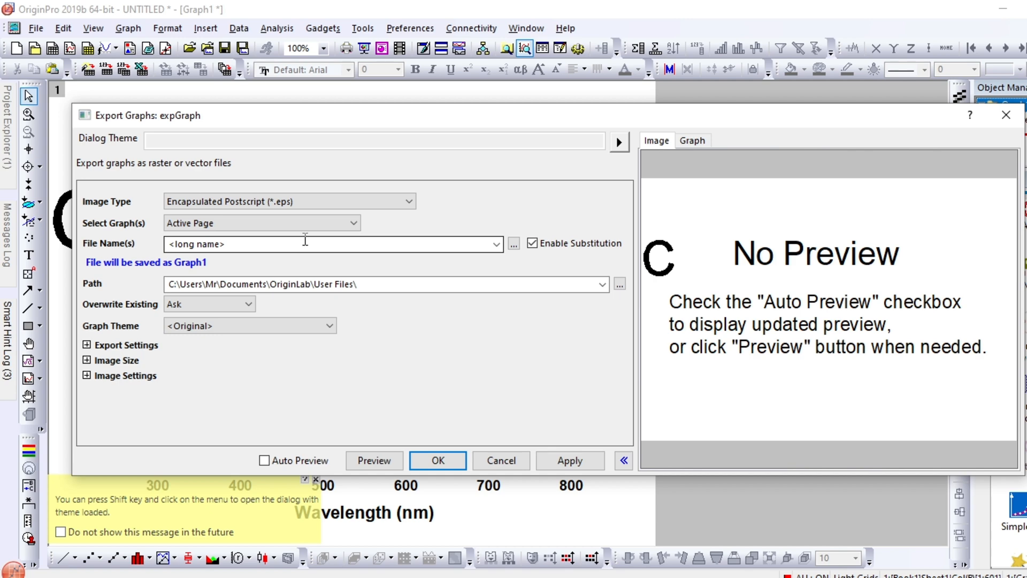
left_click(410, 203)
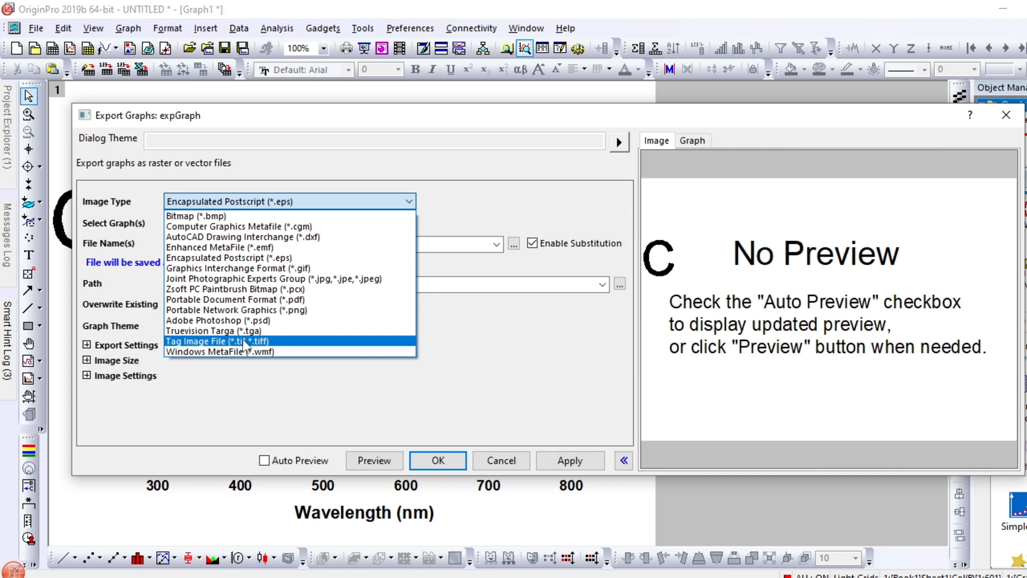
left_click(244, 342)
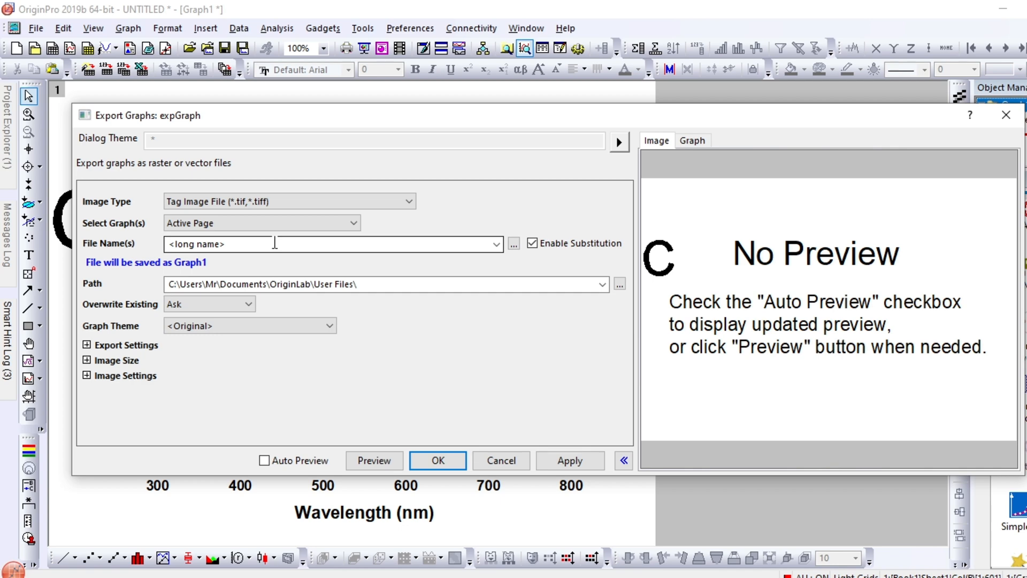
Name the export file "Absorbance" and set its destination folder to Desktop
left_click(274, 243)
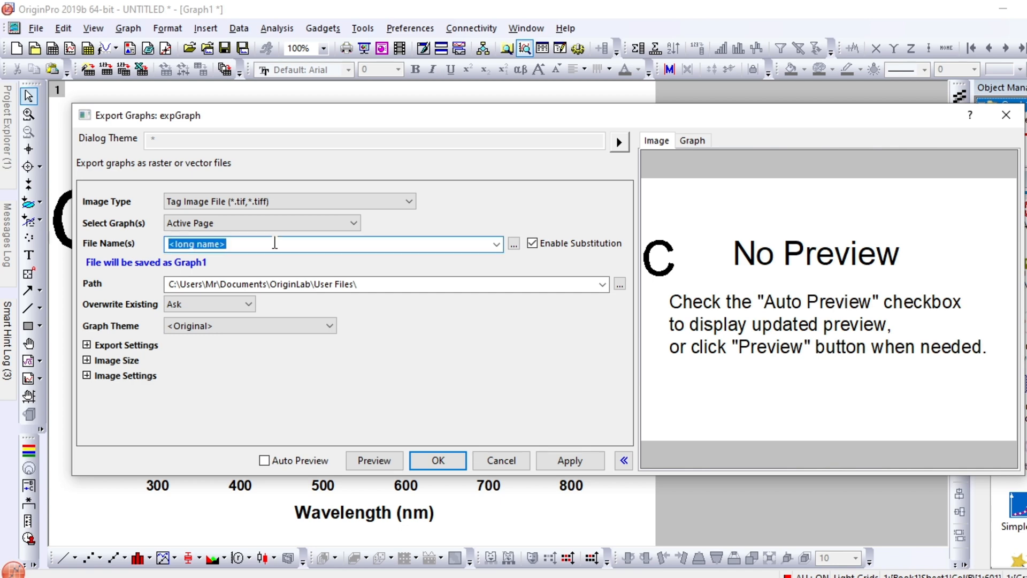
type("Abso")
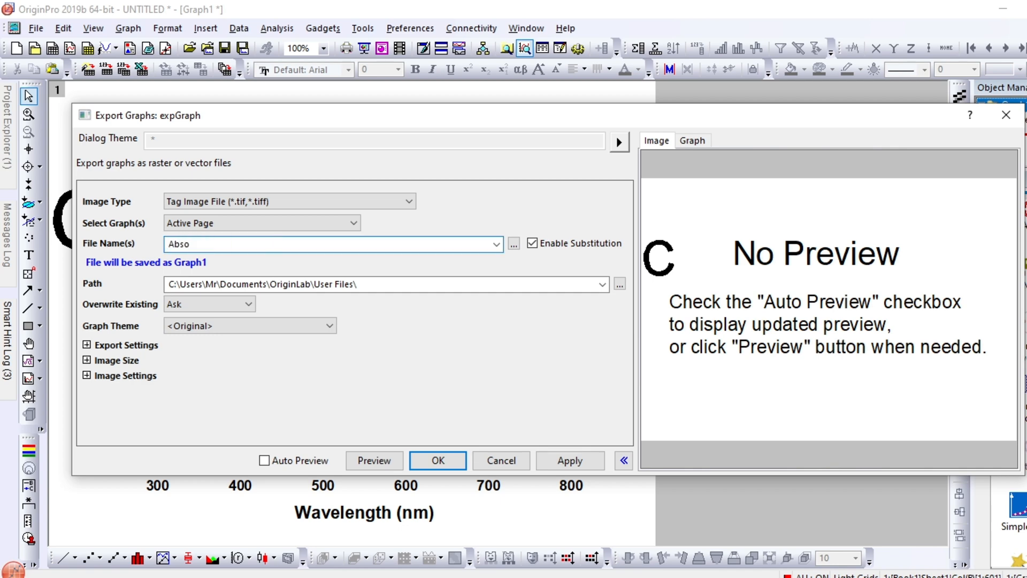
type("rbance")
left_click(620, 284)
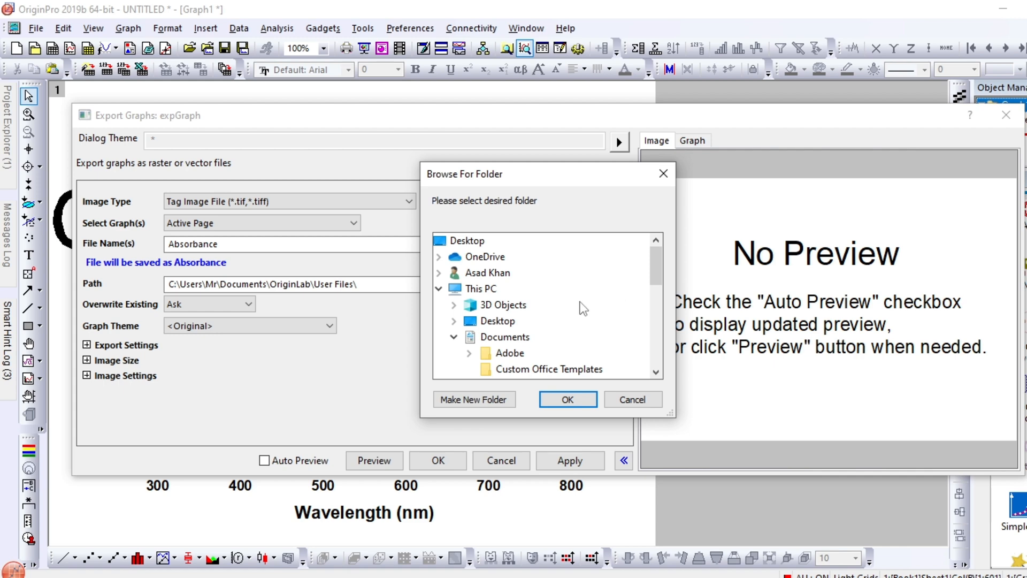
left_click(505, 323)
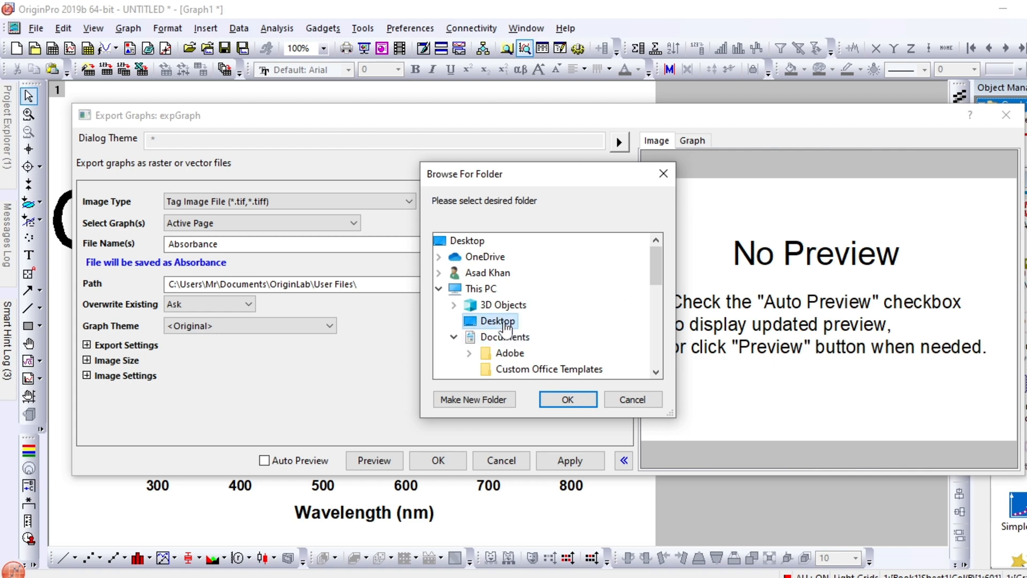
left_click(568, 400)
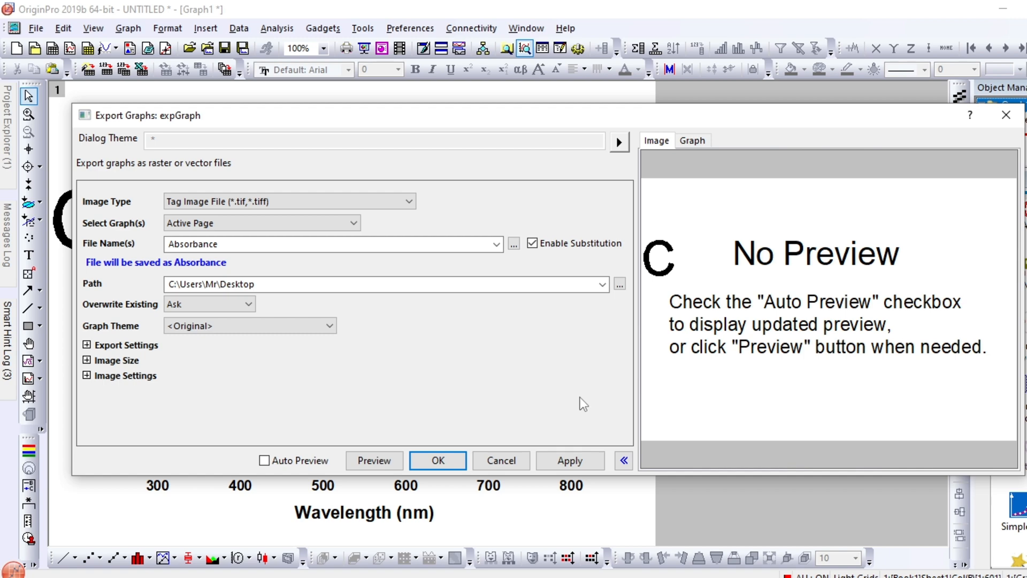
Set the TIF resolution to 1200 DPI and export the graph
left_click(86, 376)
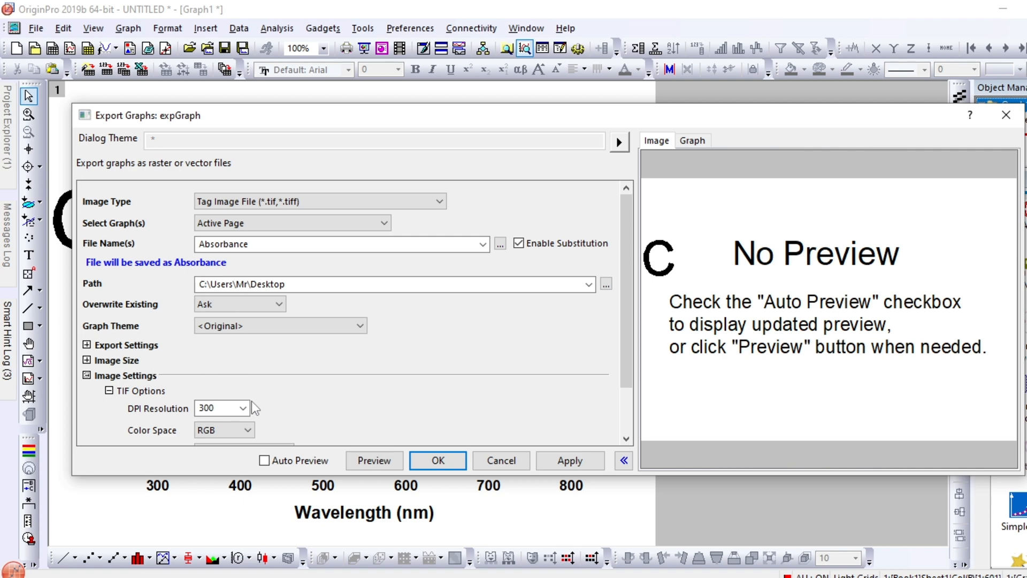
scroll(254, 409, "down", 1)
scroll(254, 409, "down", 2)
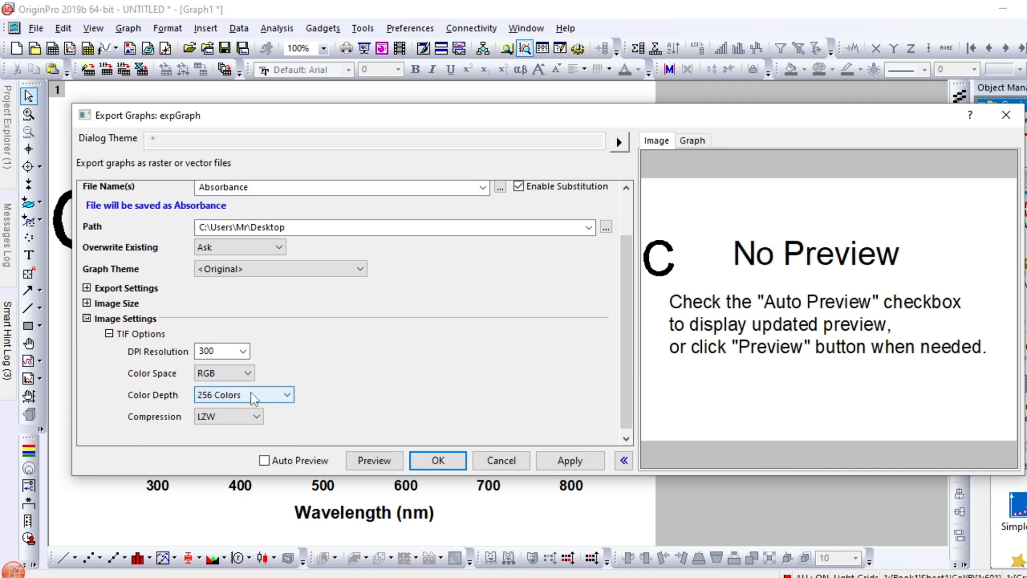
left_click(244, 353)
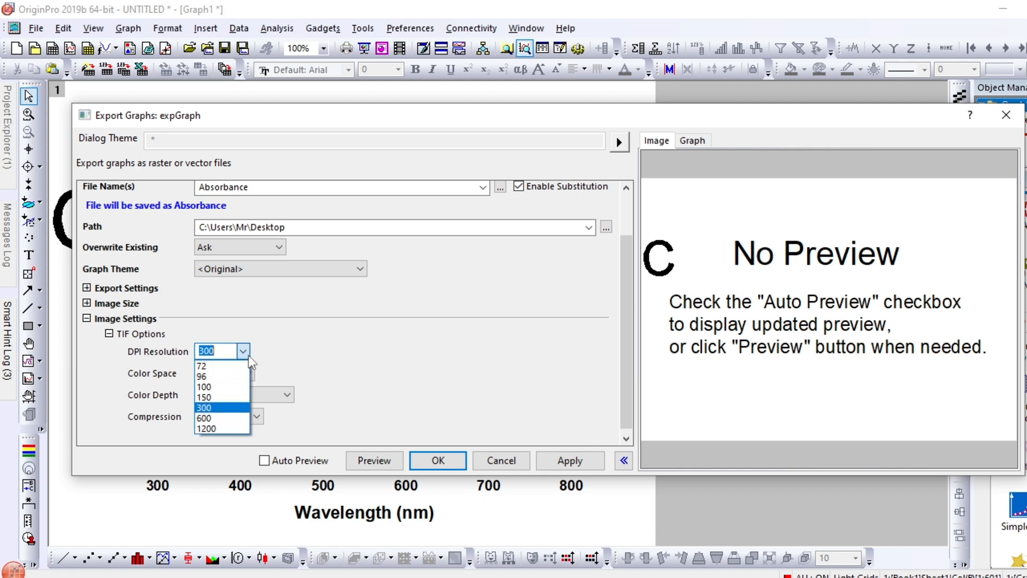
left_click(204, 430)
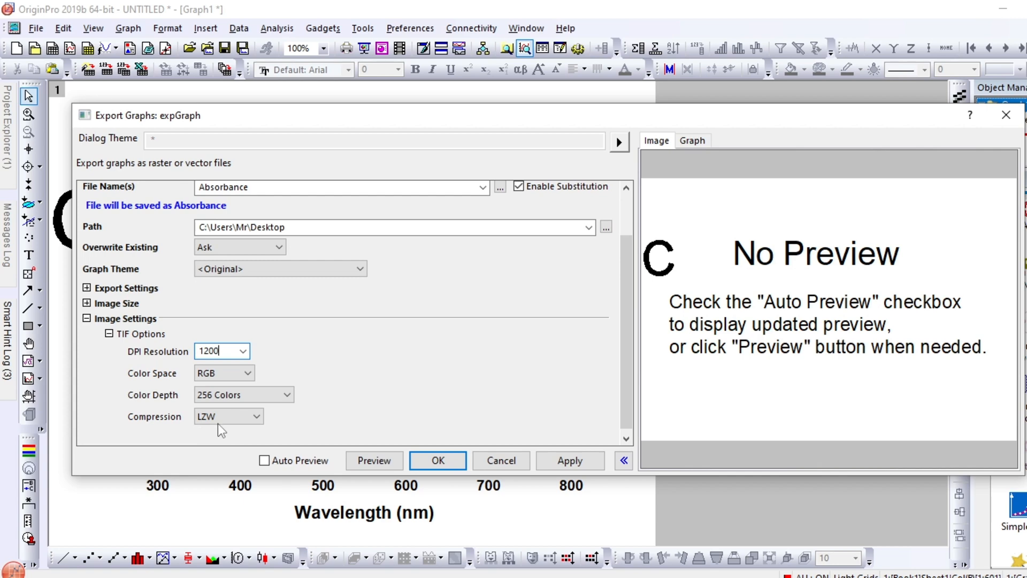
left_click(436, 461)
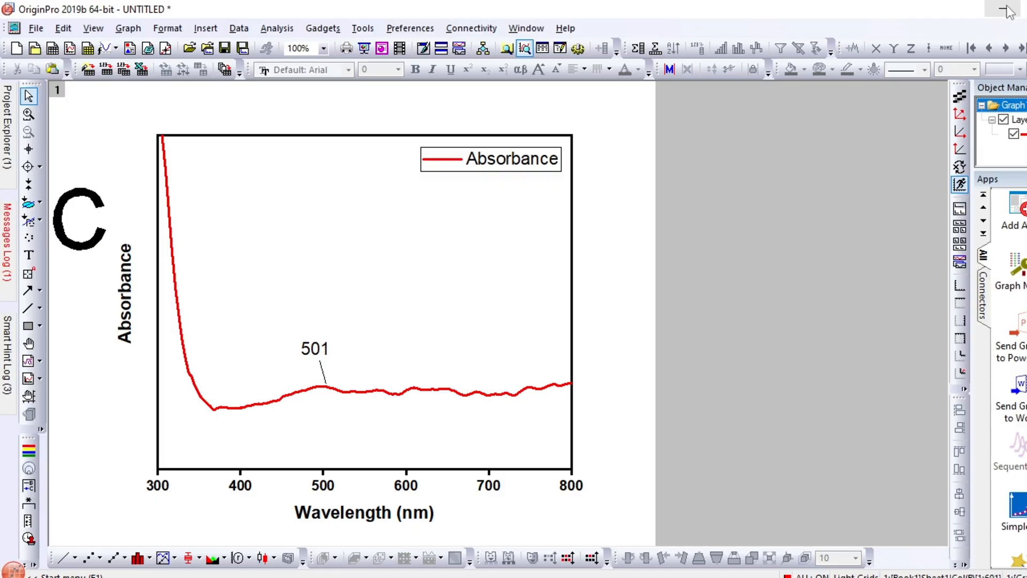
Open the exported Absorbance image from the desktop in Windows Photo Viewer and inspect the "501" peak label up close
left_click(1010, 11)
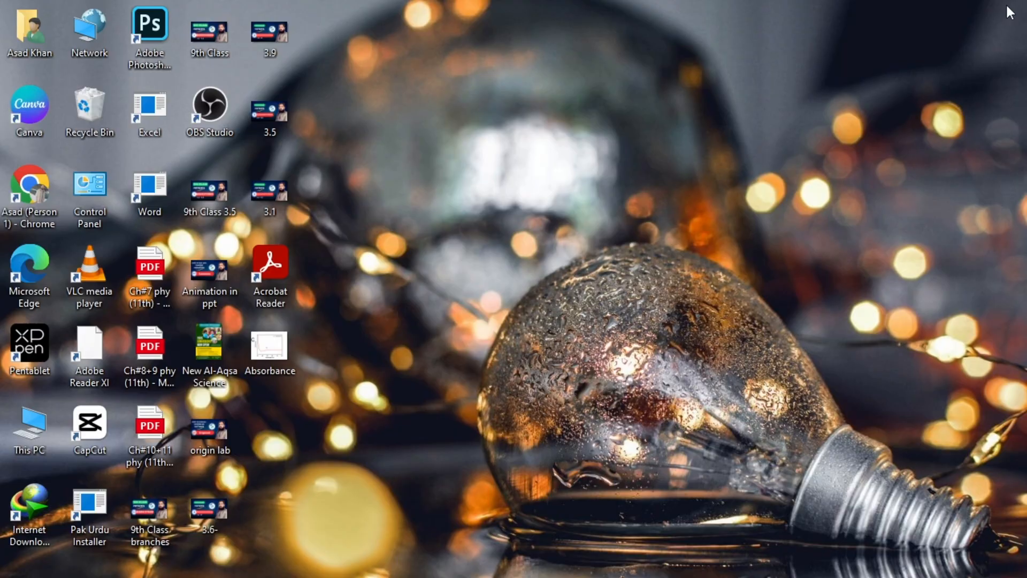
double_click(270, 348)
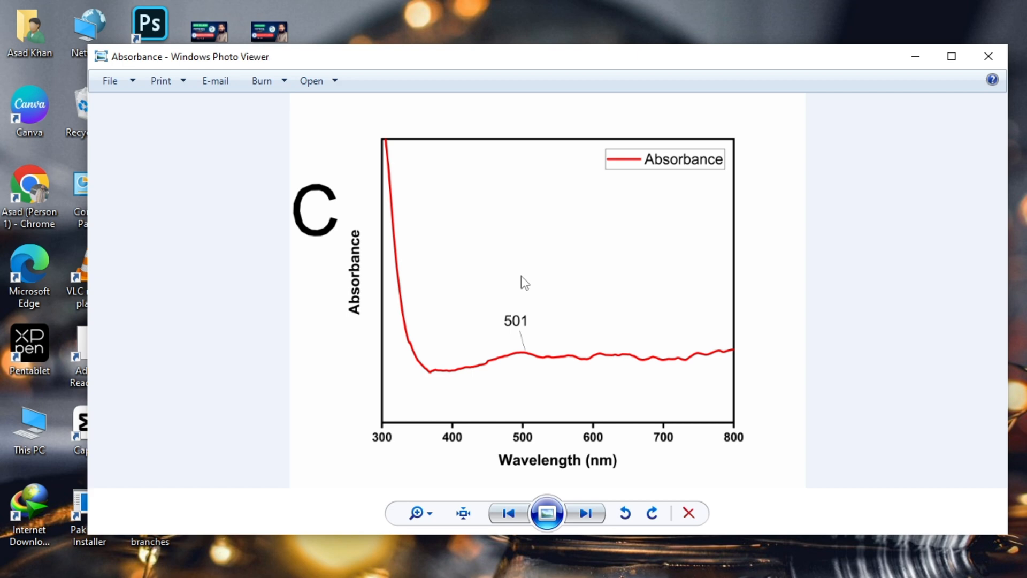
scroll(525, 252, "up", 5)
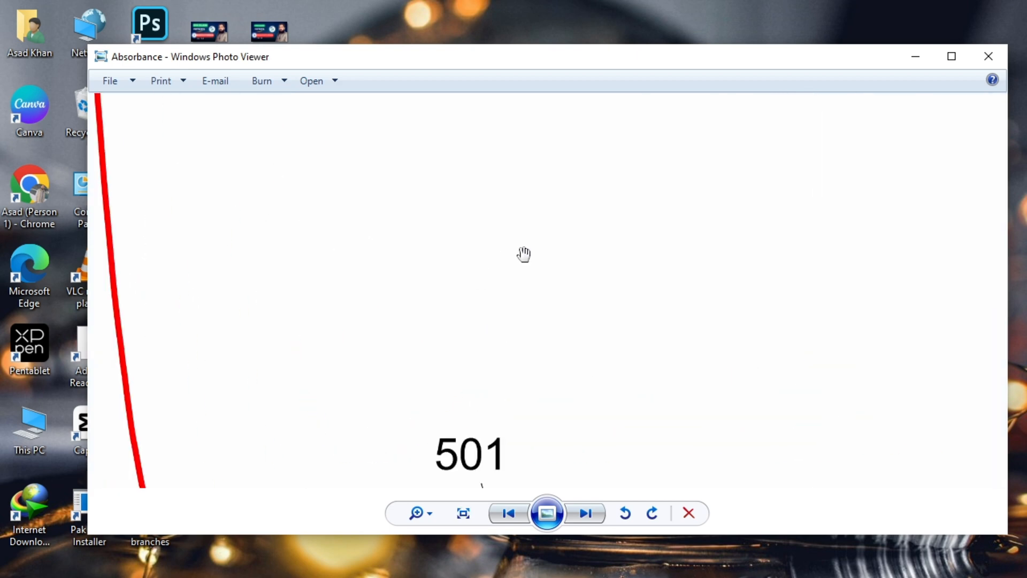
left_click_drag(571, 349, 573, 218)
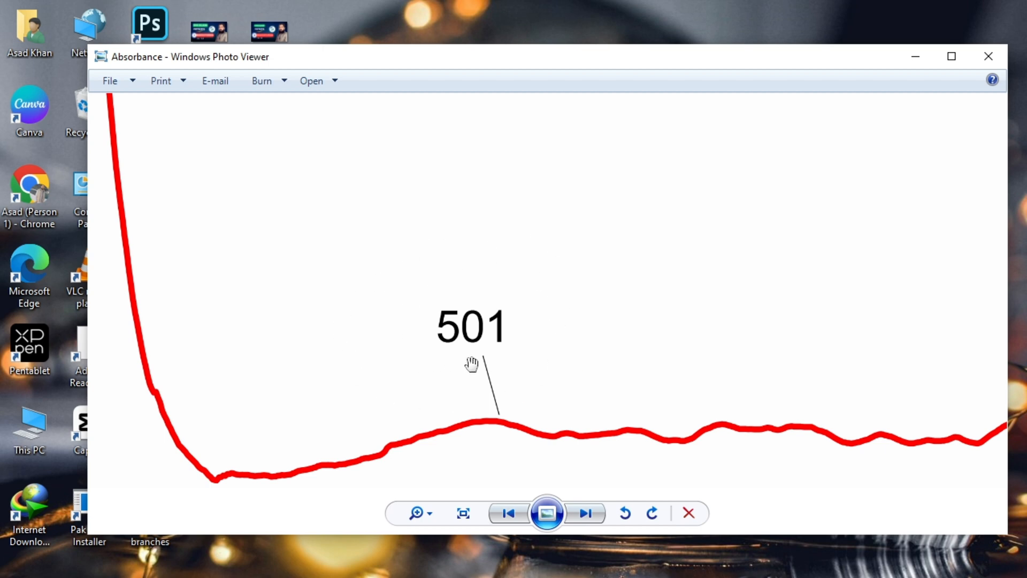
scroll(474, 366, "down", 5)
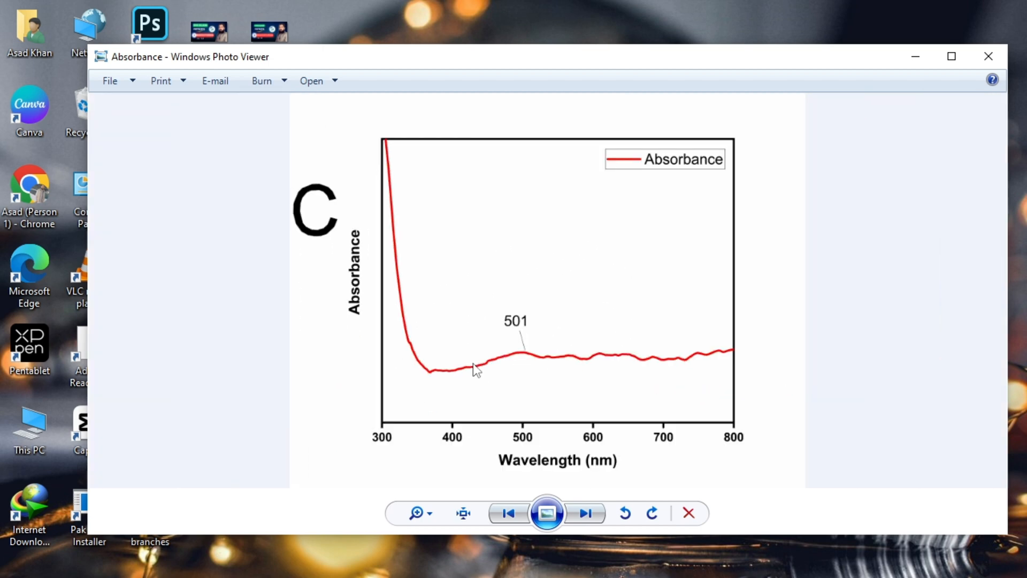